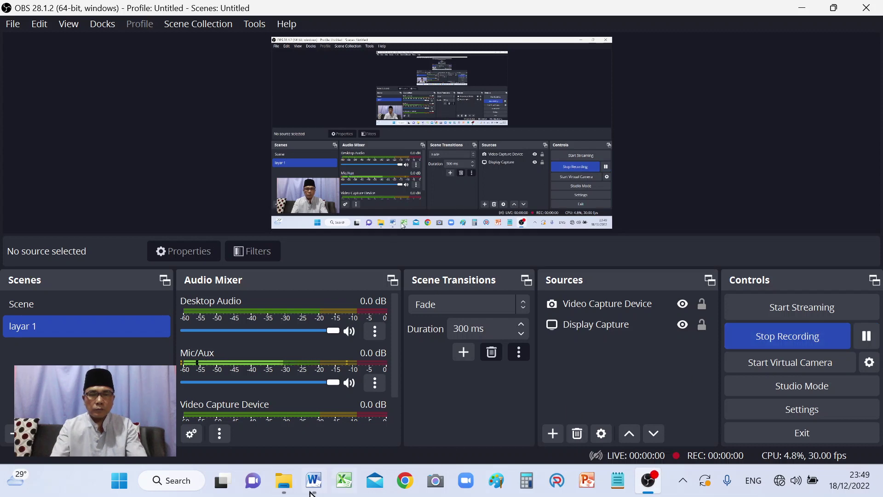
Start the screen recording with the '31 Rahasia Fungsi Tombol Keyboard' document in front.
left_click(315, 488)
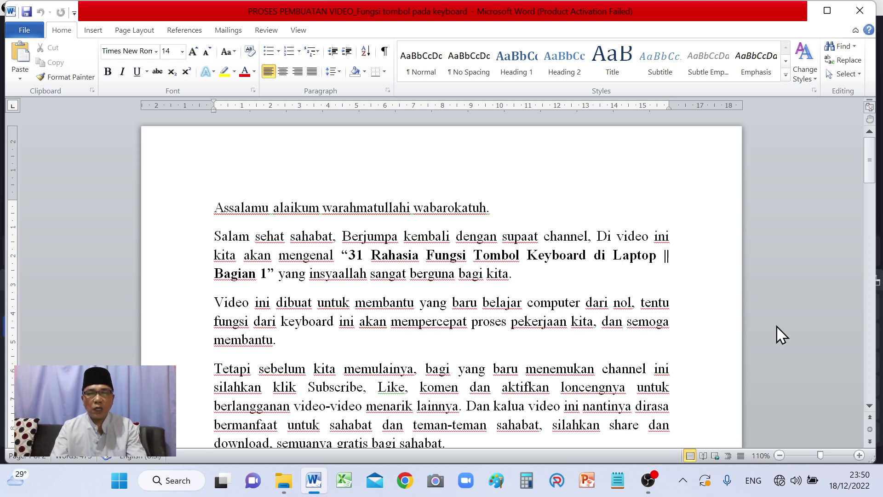
Scroll down to the numbered shortcut list, showing Ctrl + A through Ctrl + K.
scroll(781, 334, "down", 3)
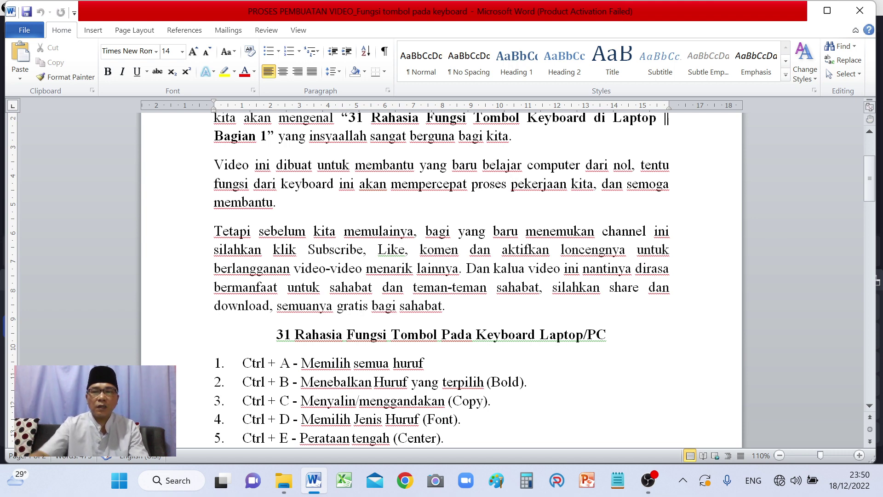
scroll(441, 276, "down", 3)
scroll(441, 276, "down", 3)
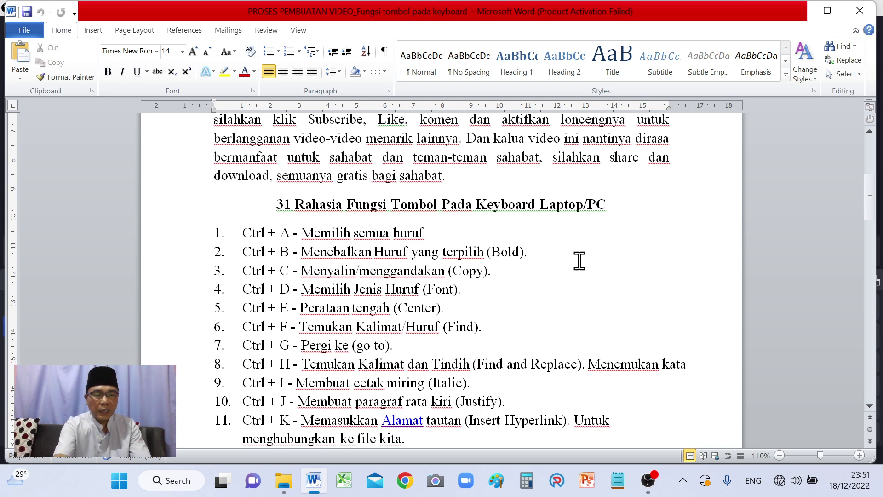
key("ctrl+a")
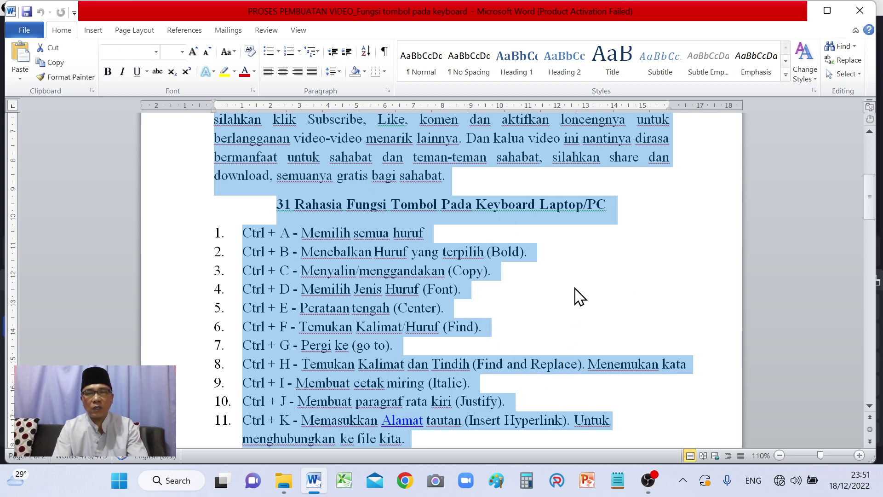
mouse_move(871, 198)
left_mouse_down()
mouse_move(877, 283)
mouse_move(869, 162)
left_mouse_up()
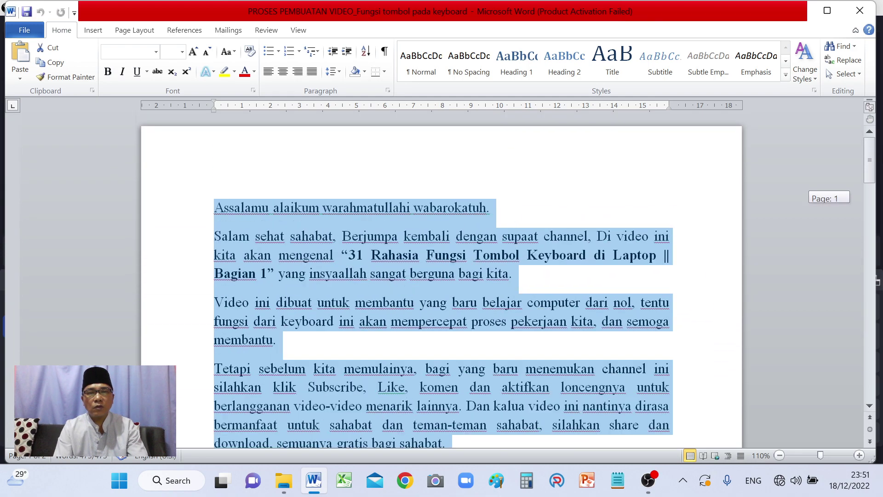
left_click(519, 289)
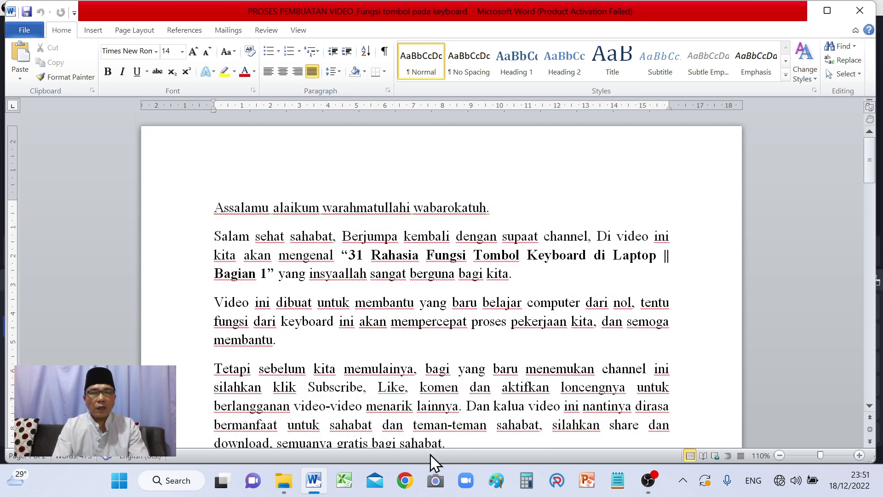
left_click_drag(873, 179, 873, 219)
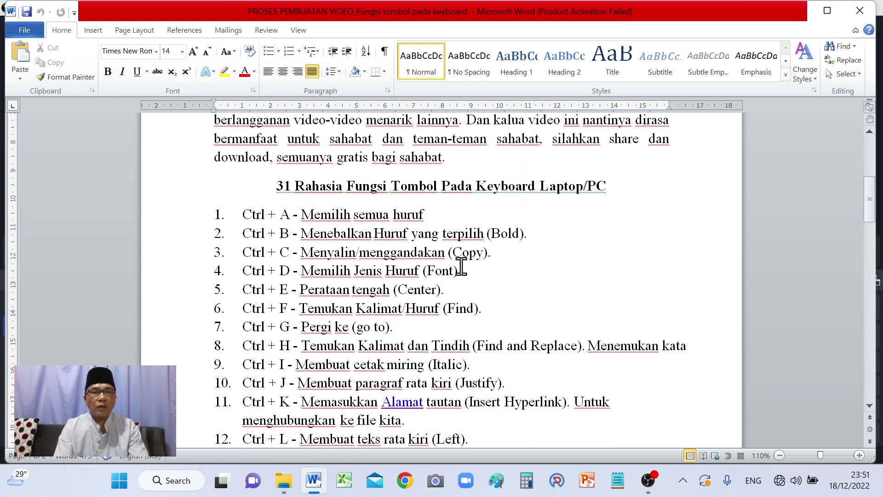
Bold item 2's description 'Menebalkan Huruf yang terpilih' with Ctrl+B.
left_click(541, 236)
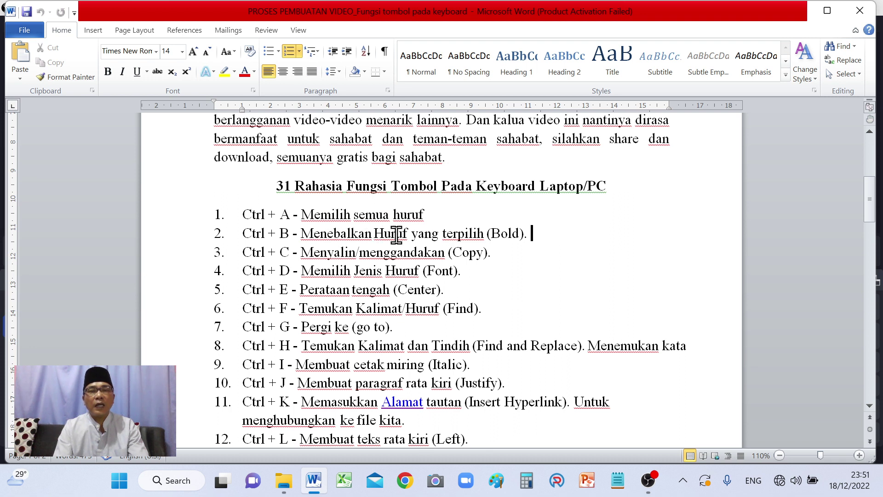
double_click(305, 235)
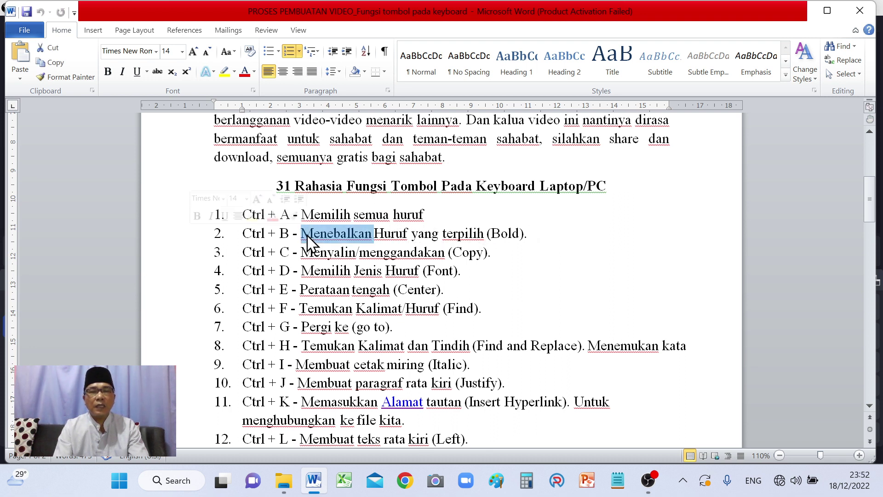
left_click(491, 233, "shift")
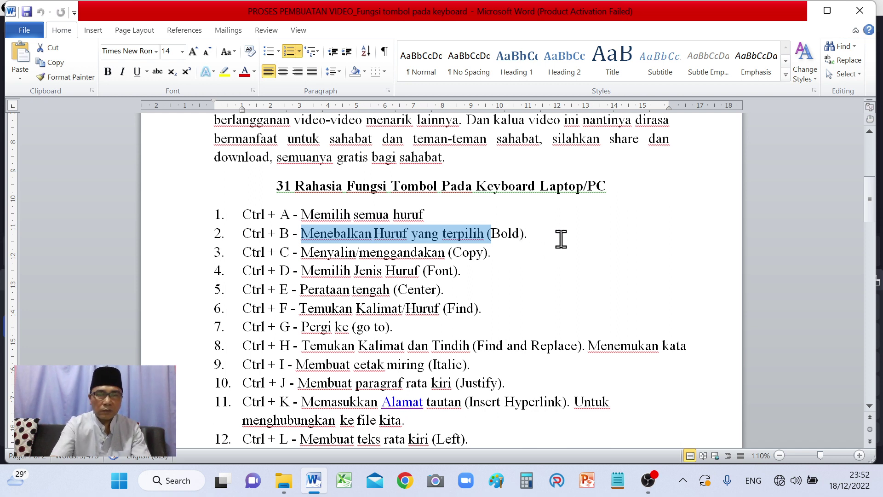
key("ctrl+b")
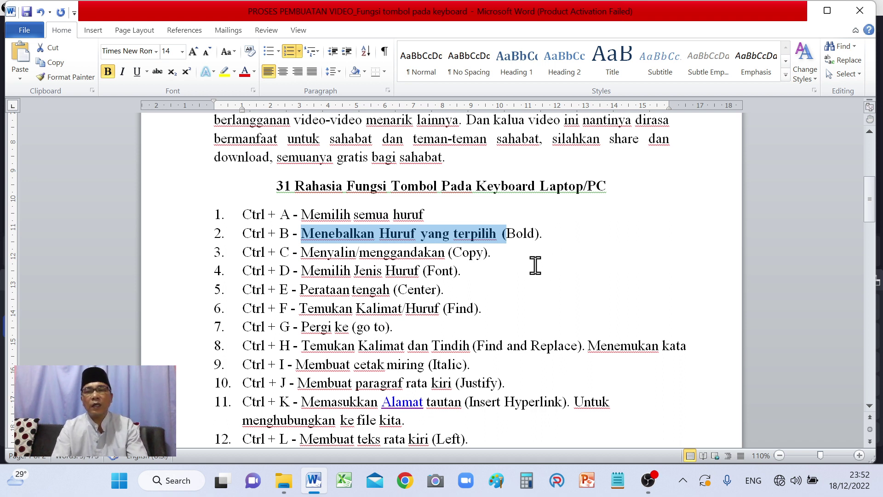
left_click(531, 266)
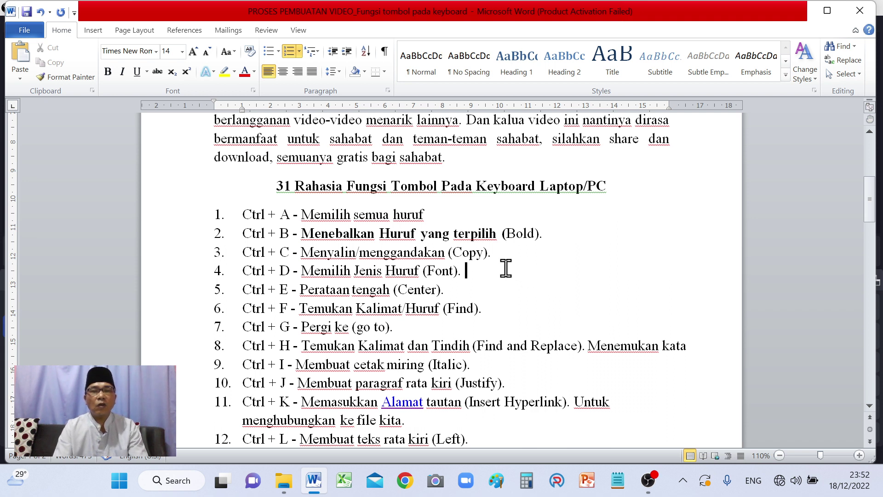
left_click(505, 254)
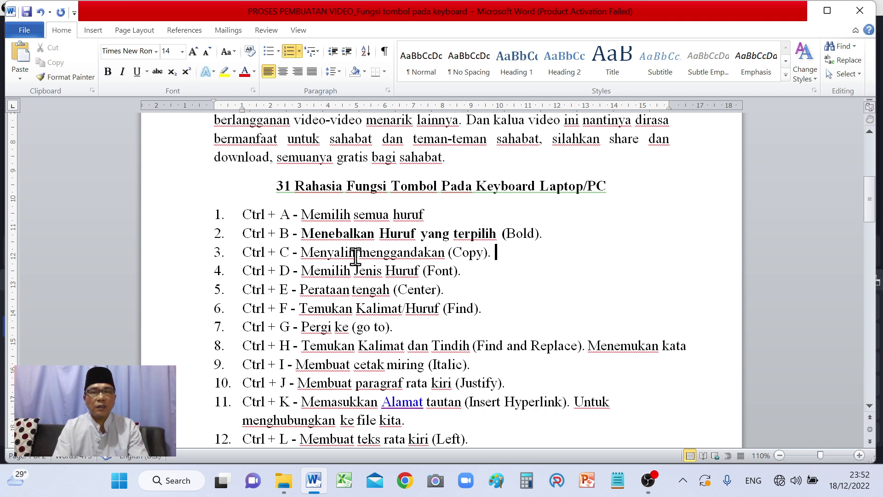
double_click(316, 253)
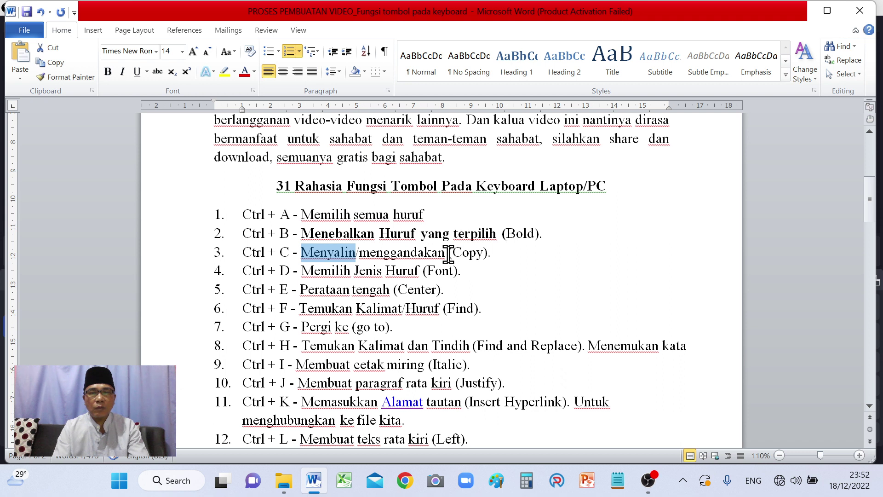
left_click(448, 254, "shift")
left_click(458, 269, "shift")
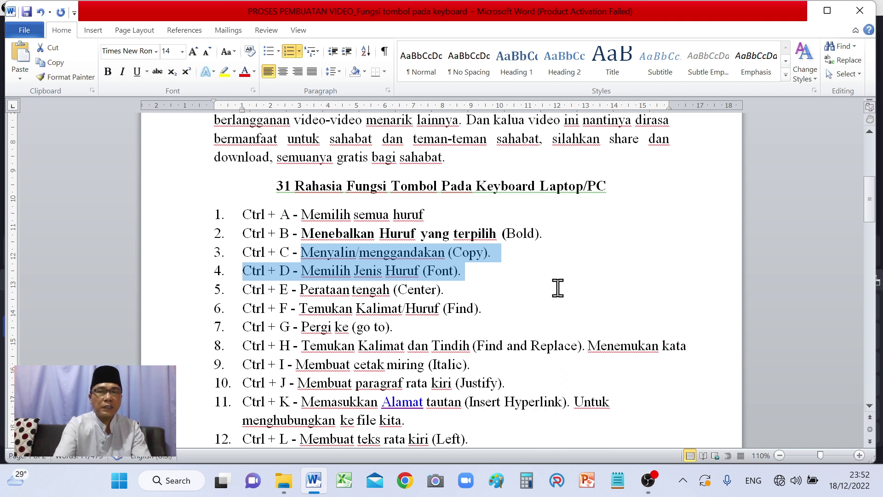
left_click(665, 192)
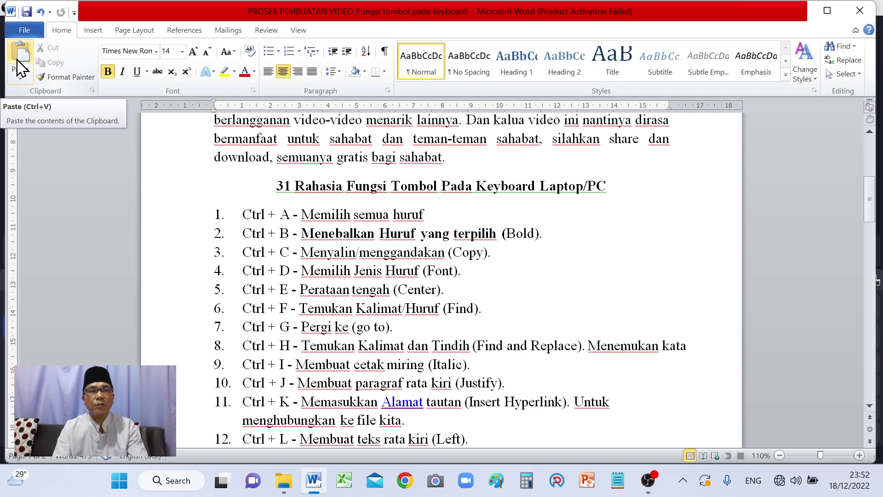
left_click(17, 60)
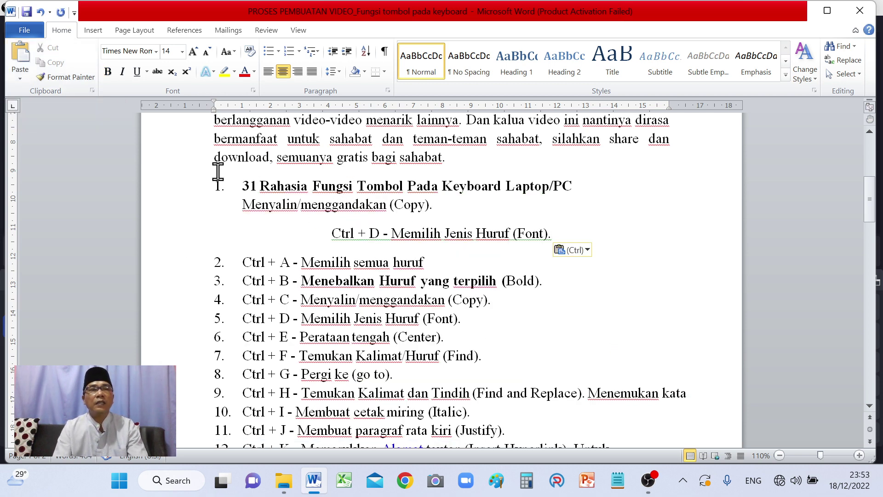
left_click(41, 12)
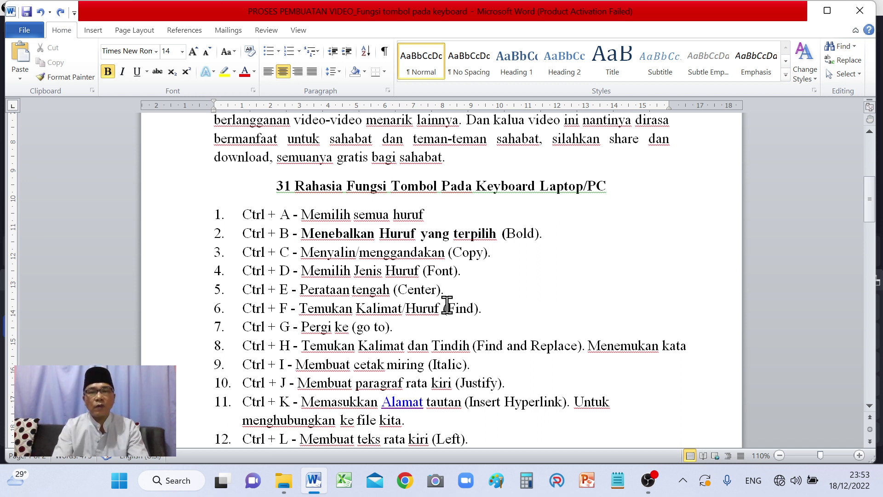
left_click(360, 273)
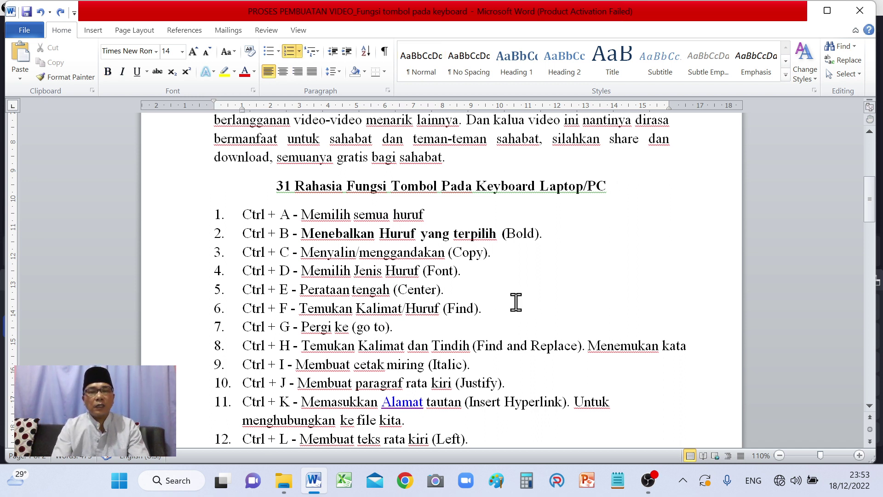
double_click(322, 275)
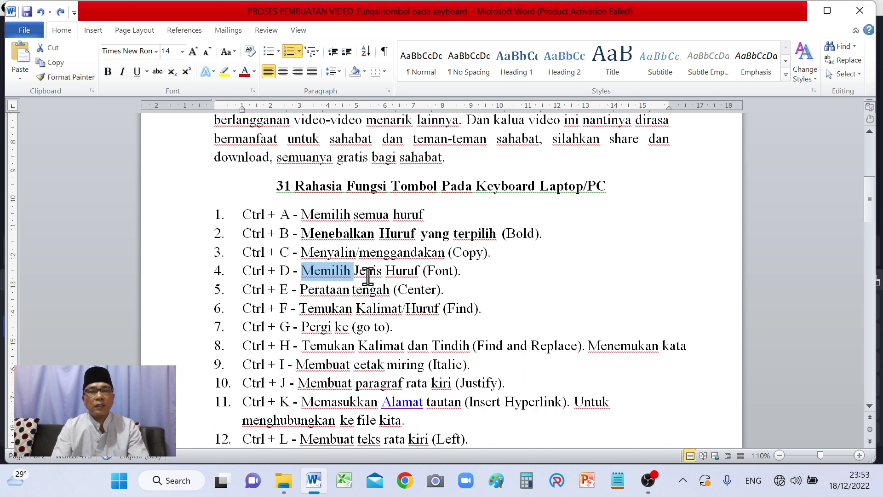
left_click(422, 272, "shift")
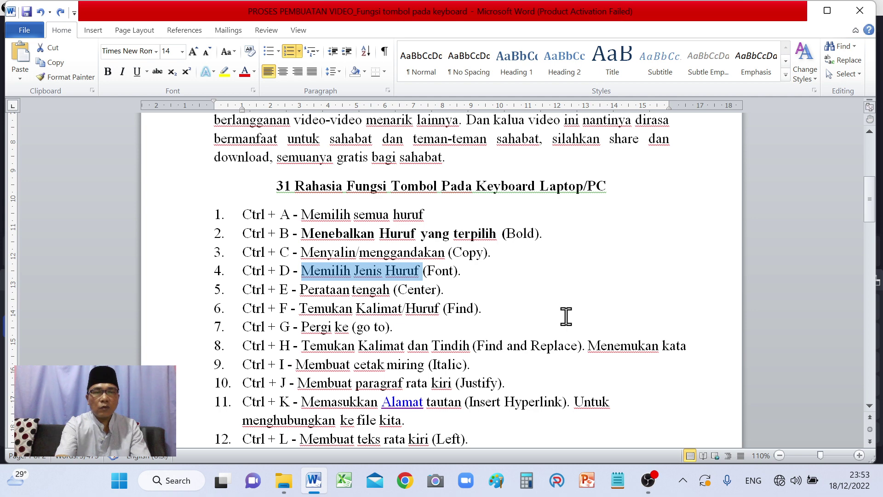
key("ctrl+d")
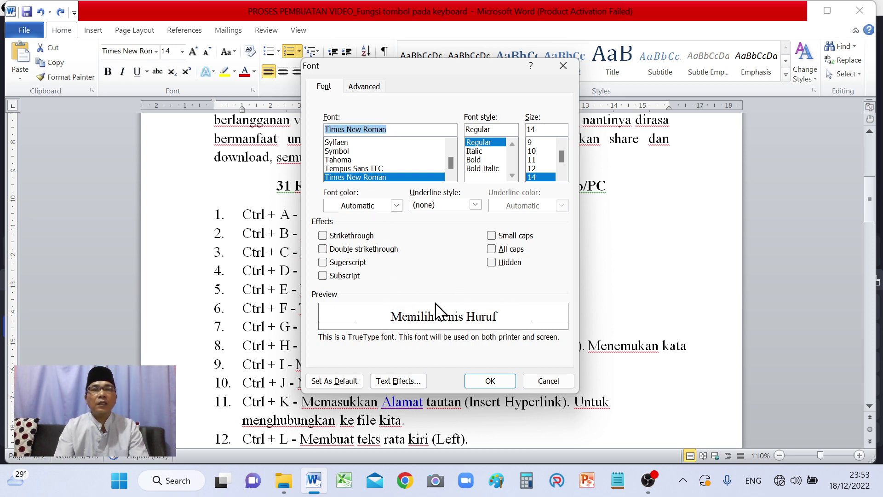
left_click(339, 160)
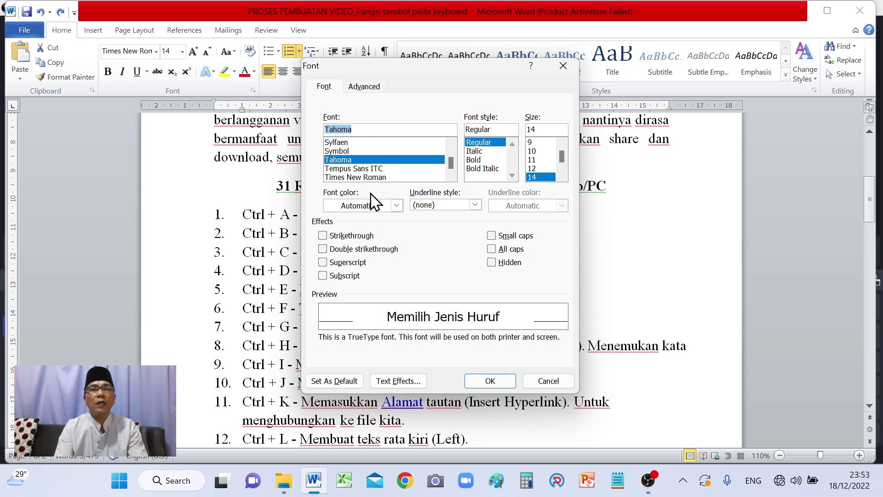
left_click(366, 169)
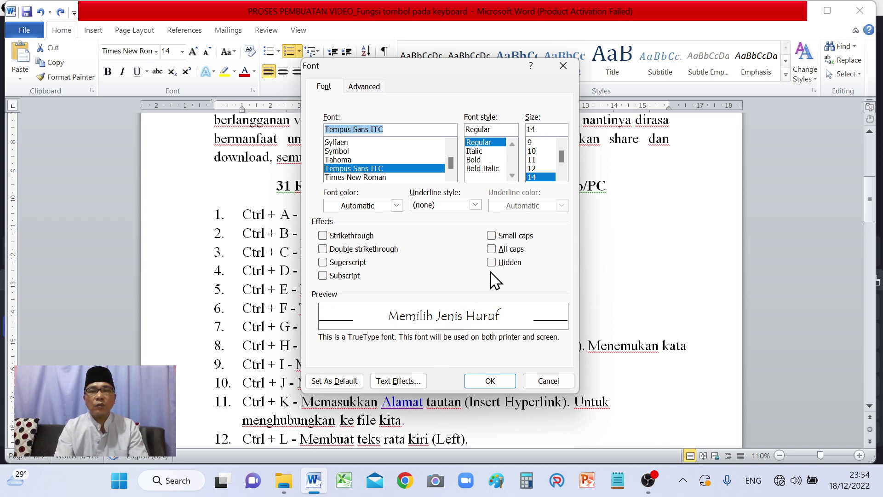
mouse_move(562, 159)
mouse_move(562, 158)
left_mouse_down()
mouse_move(564, 177)
mouse_move(562, 153)
mouse_move(561, 162)
left_mouse_up()
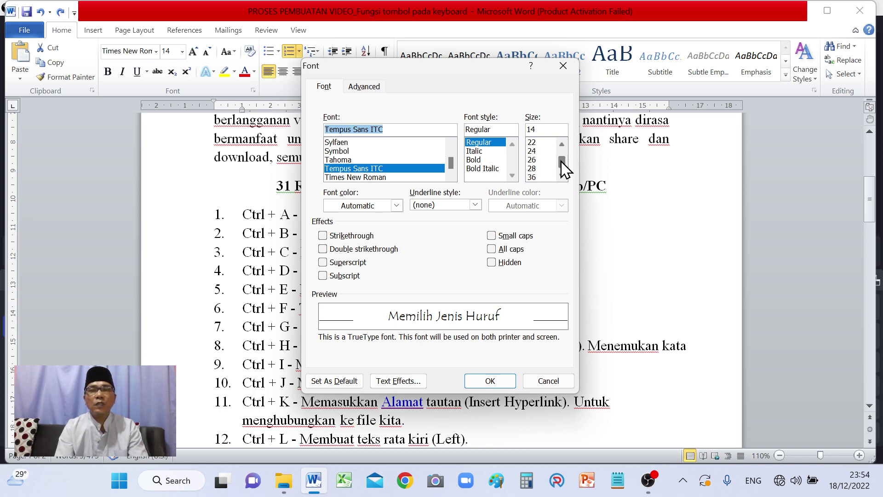
left_click(533, 142)
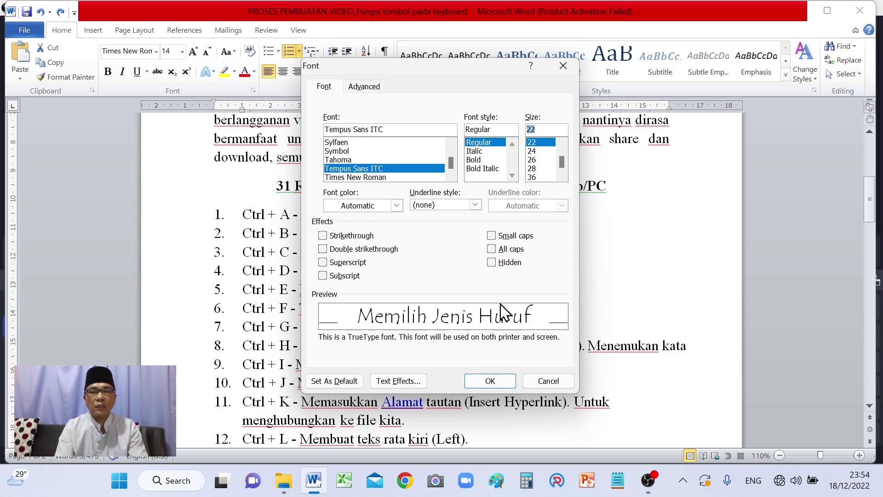
left_click(490, 382)
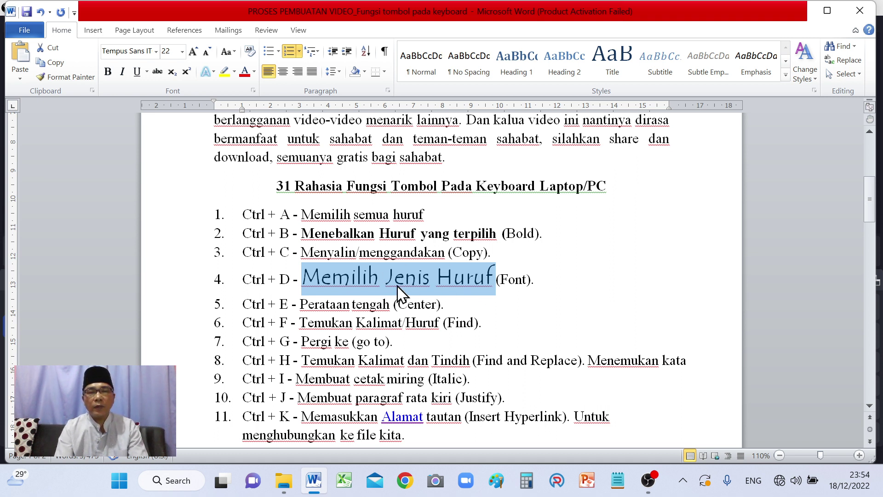
left_click(40, 12)
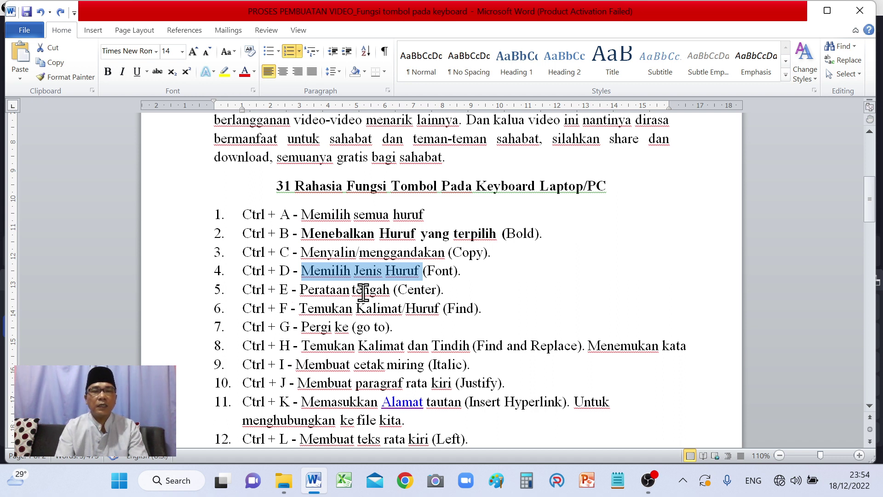
left_click(449, 290)
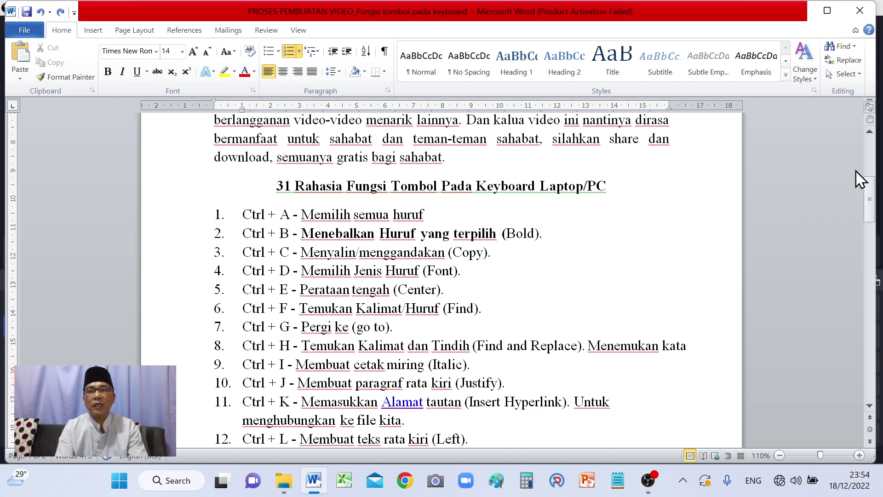
left_click_drag(872, 194, 872, 188)
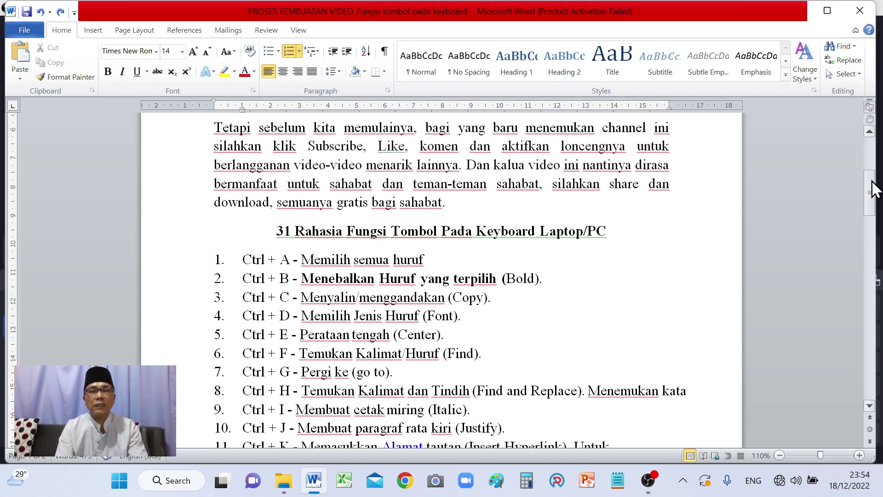
left_click(442, 148)
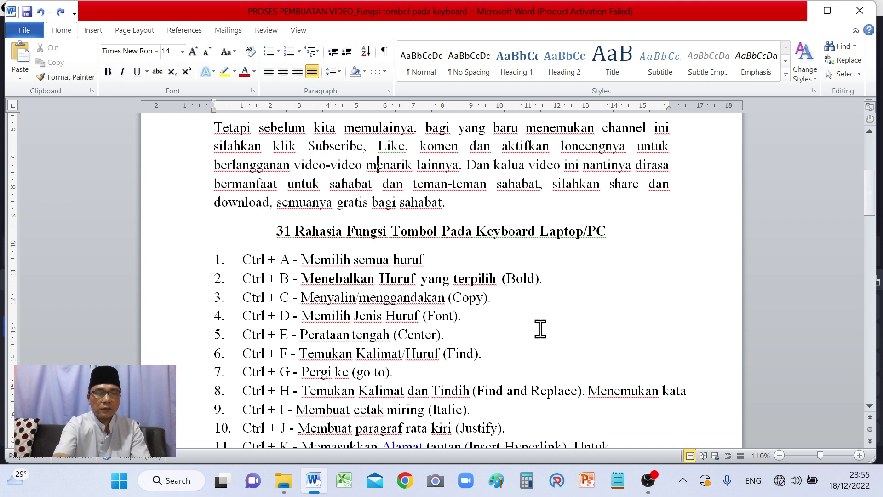
key("ctrl+e")
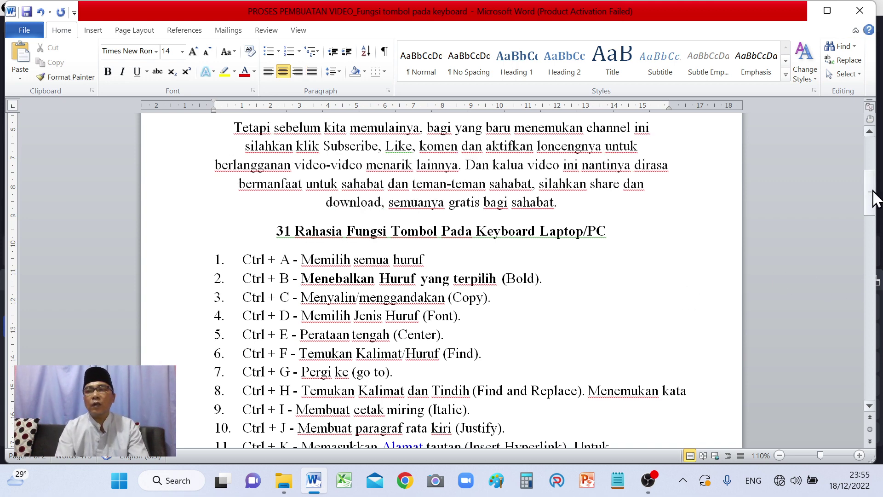
left_click_drag(873, 197, 874, 191)
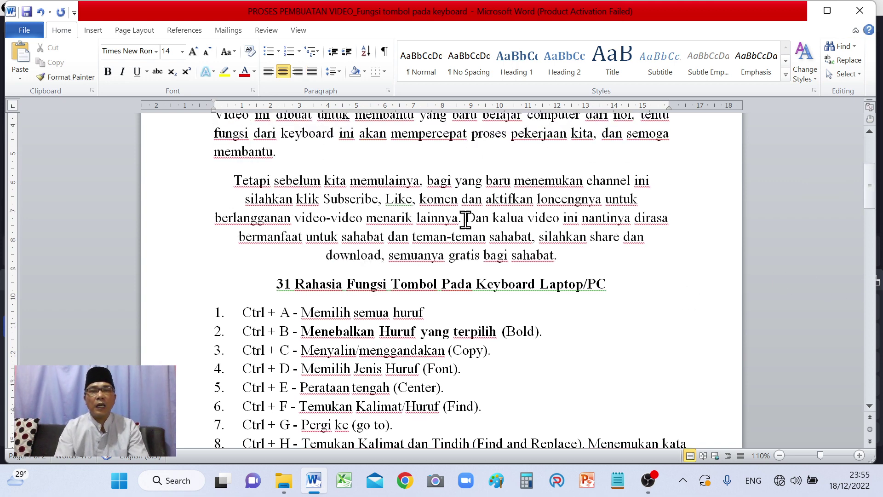
left_click(41, 13)
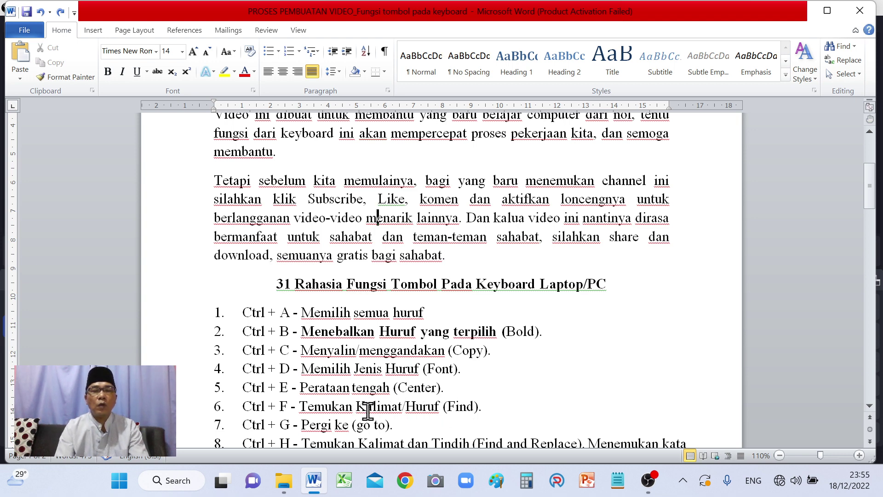
Select 'Temukan' in item 6 and search for it with Ctrl+F, finding 2 matches.
triple_click(331, 410)
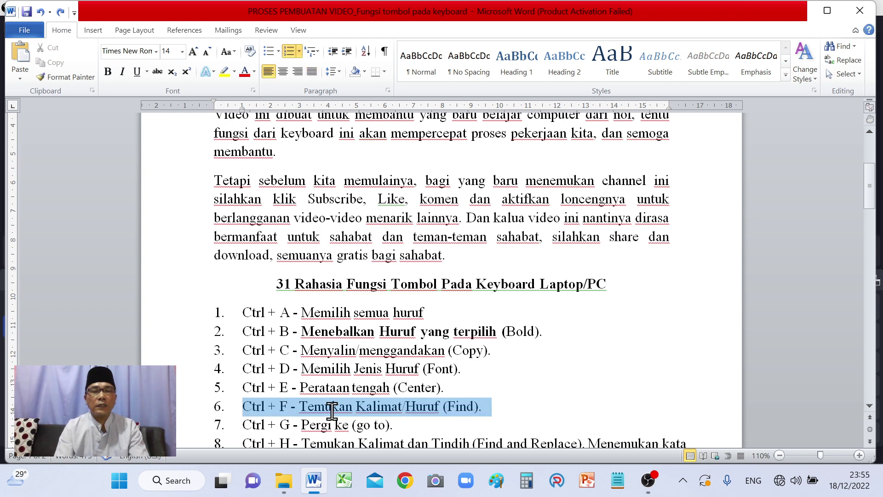
double_click(332, 411)
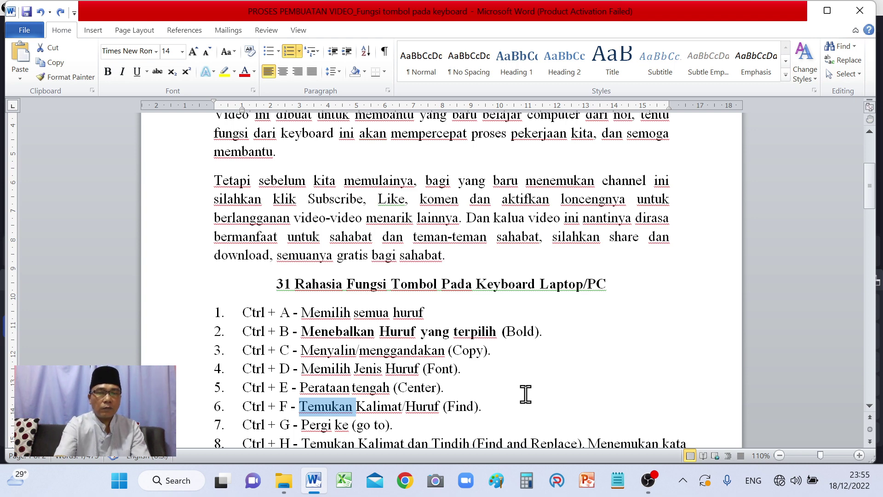
key("ctrl+f")
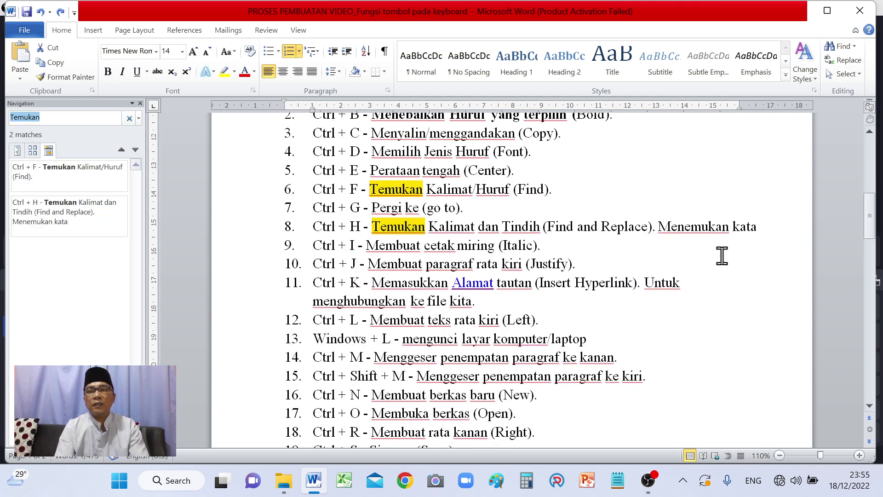
left_click_drag(872, 223, 867, 175)
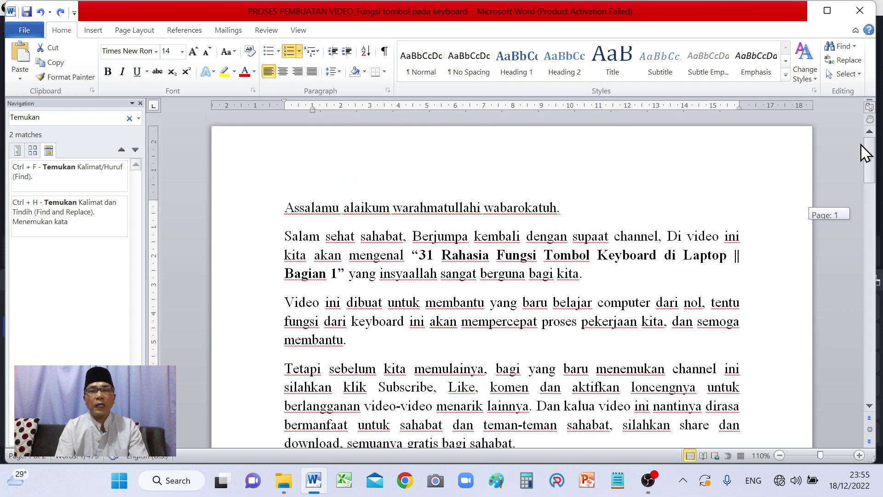
mouse_move(868, 175)
left_mouse_down()
mouse_move(876, 283)
mouse_move(879, 212)
left_mouse_up()
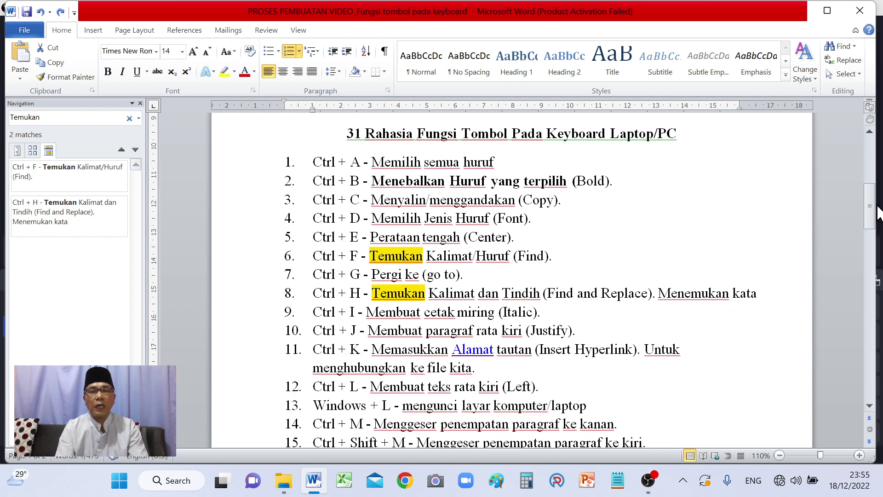
left_click(31, 117)
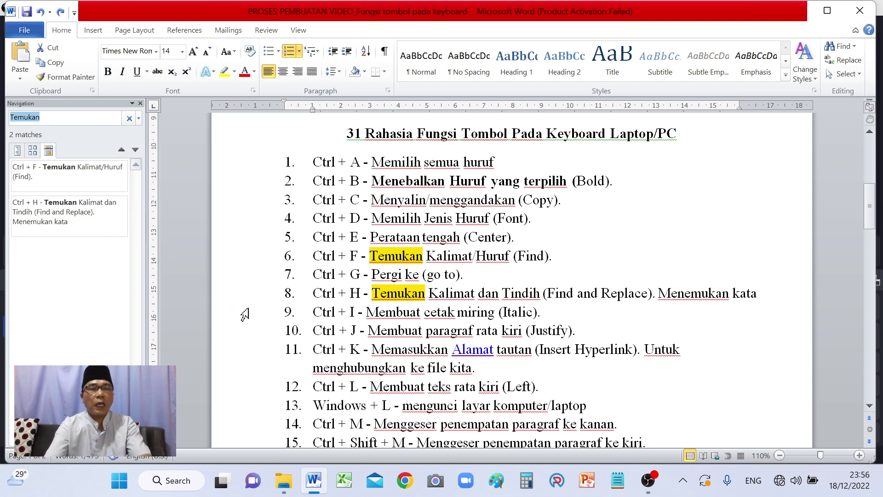
Search for 'kita', jump to its match in item 11, then undo the last change.
left_click(13, 117)
type("kita")
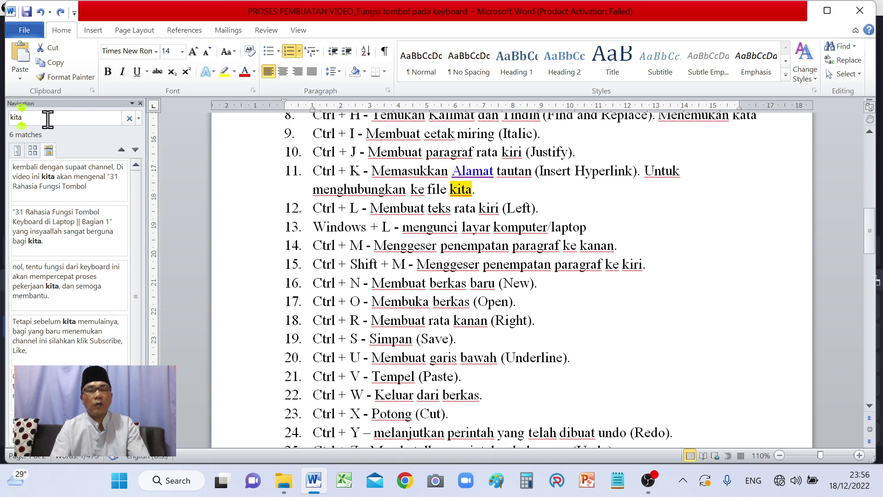
key("Return")
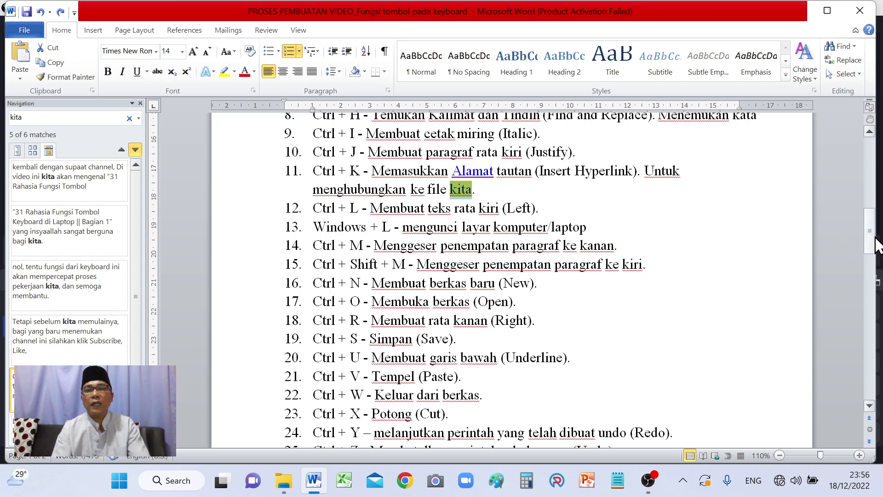
mouse_move(876, 244)
left_mouse_down()
mouse_move(875, 160)
mouse_move(875, 252)
mouse_move(875, 225)
left_mouse_up()
left_click(591, 216)
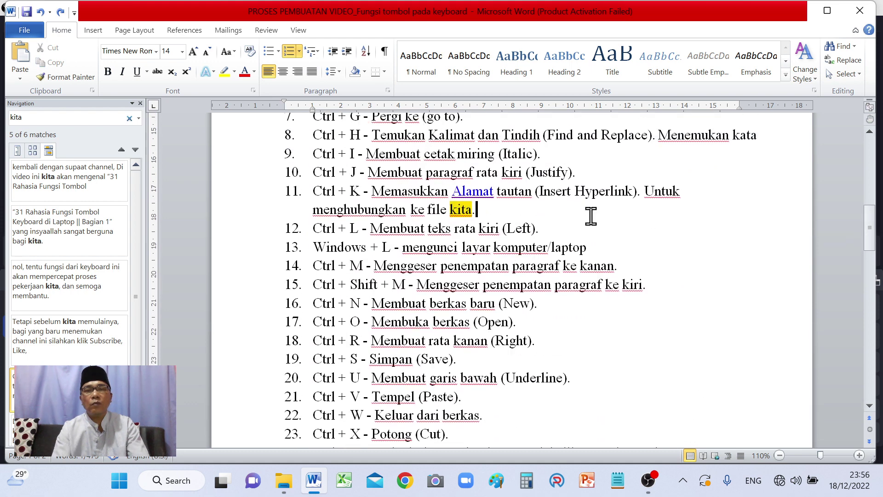
left_click_drag(873, 246, 874, 241)
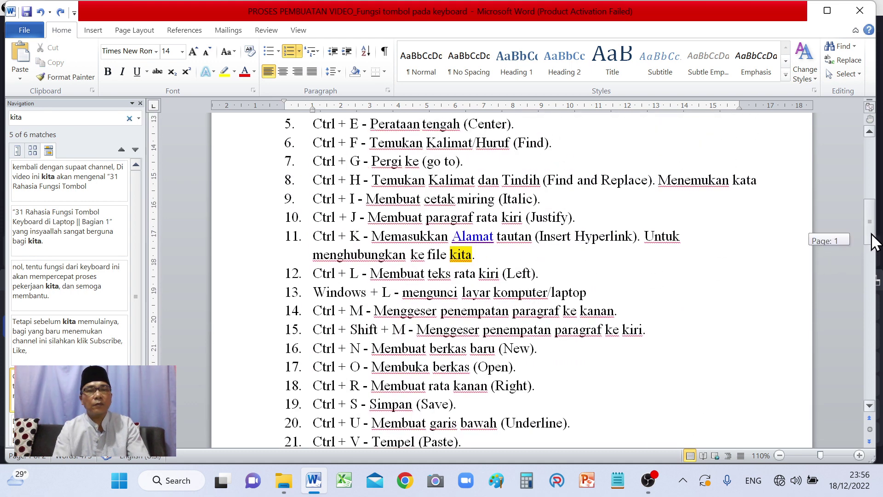
left_click(41, 12)
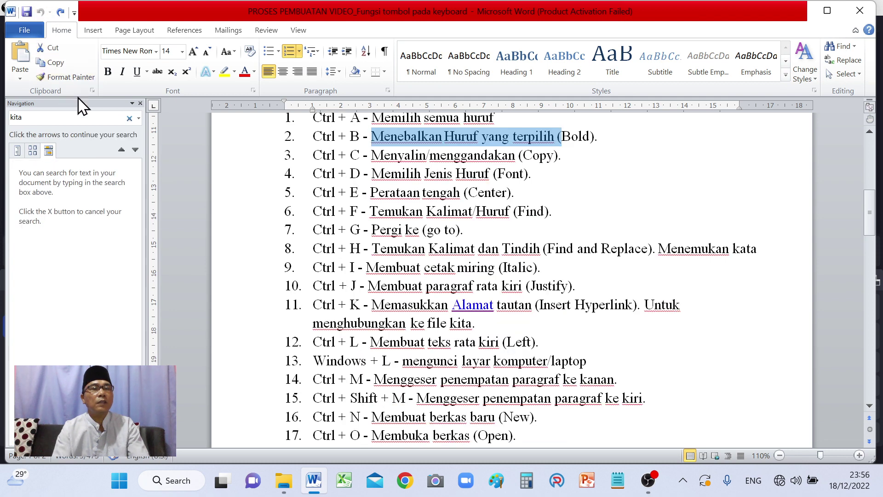
Close the Navigation pane and use Ctrl+G to go to page 2.
left_click(140, 104)
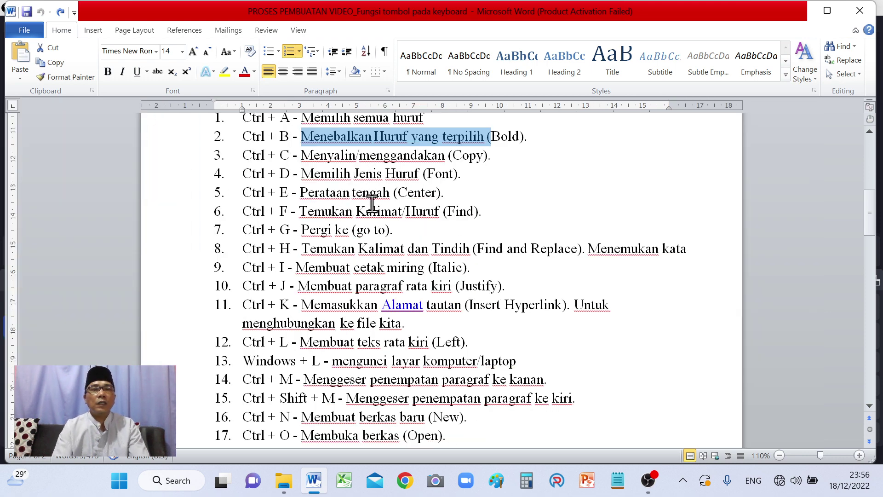
left_click(384, 230)
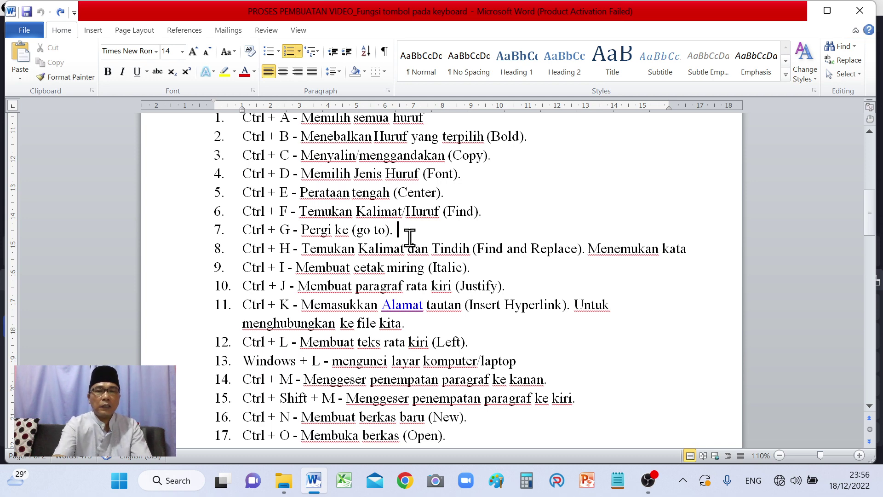
key("ctrl+g")
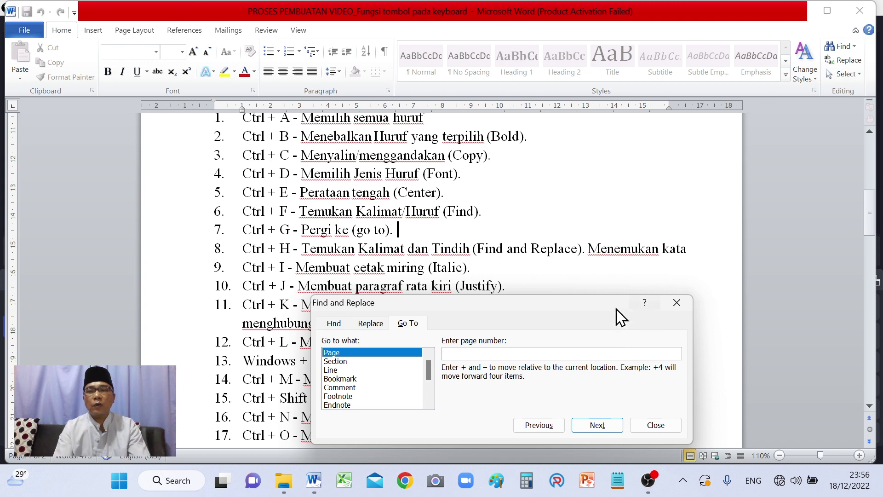
left_click_drag(614, 308, 692, 171)
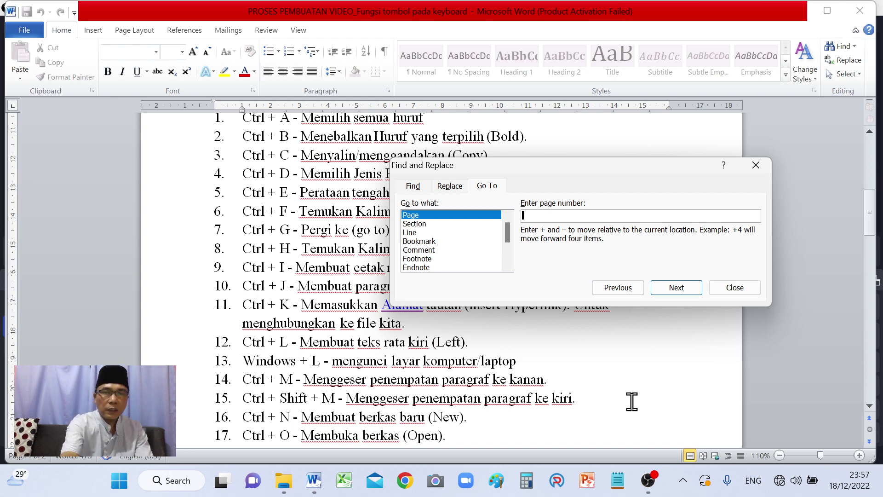
left_click(525, 215)
type("2")
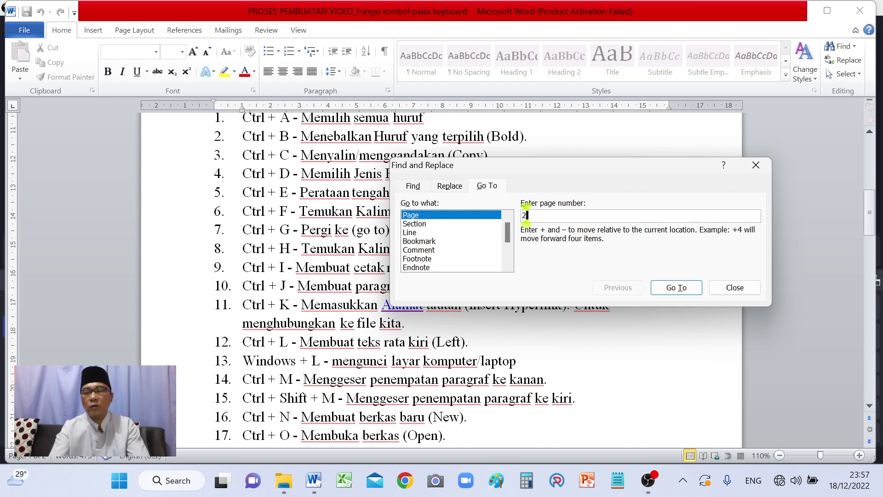
left_click(676, 288)
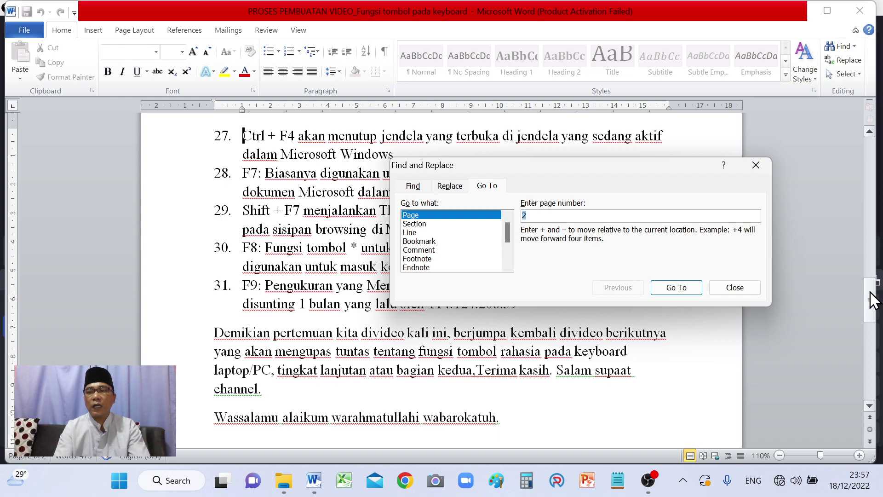
left_click_drag(872, 300, 873, 216)
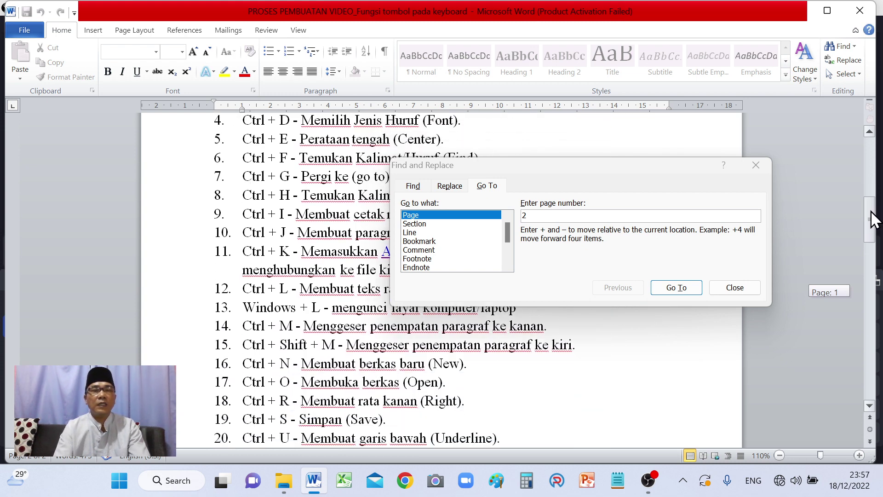
left_click_drag(874, 216, 873, 217)
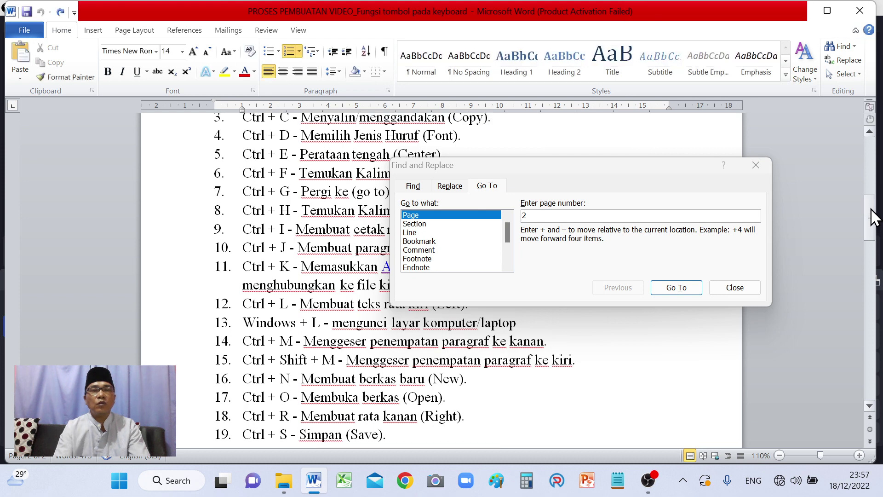
left_click(756, 165)
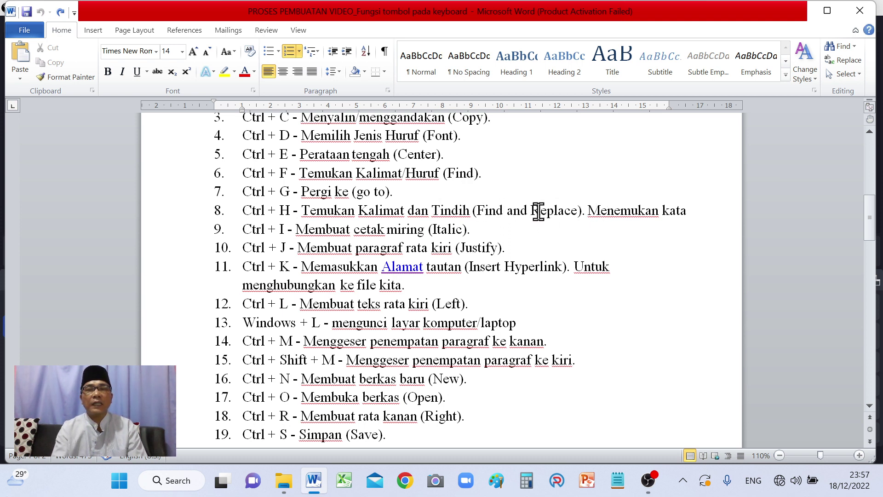
Find the next 'Menemukan', reaching item 8, then close the Find dialog.
double_click(624, 212)
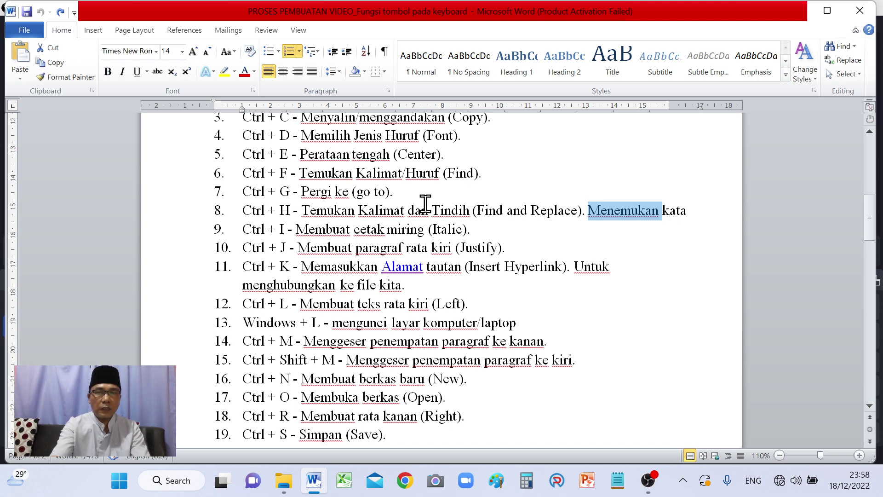
key("ctrl+h")
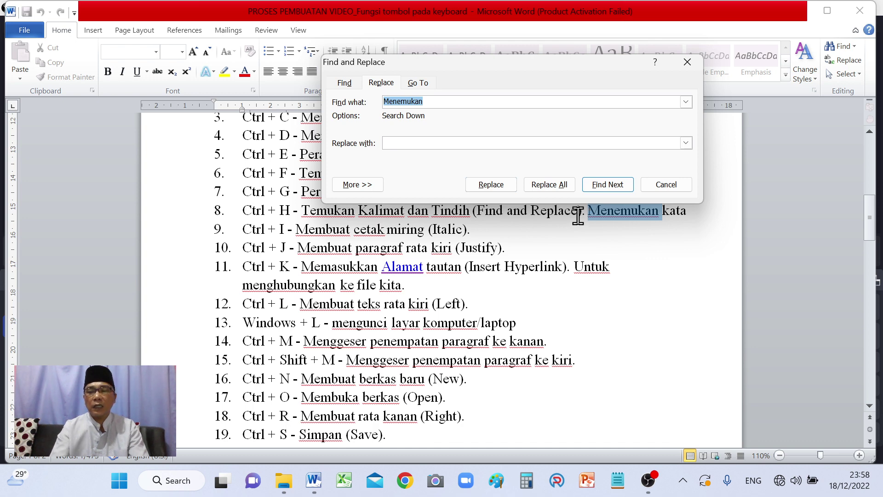
left_click(344, 83)
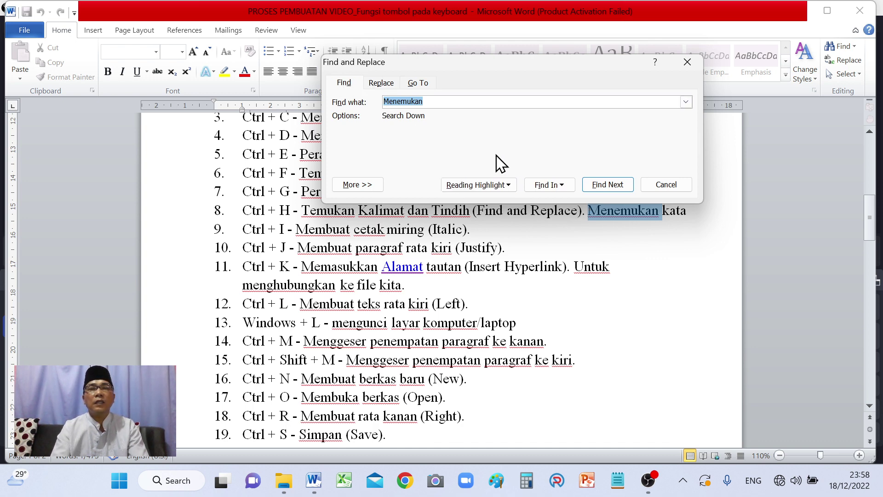
key("Return")
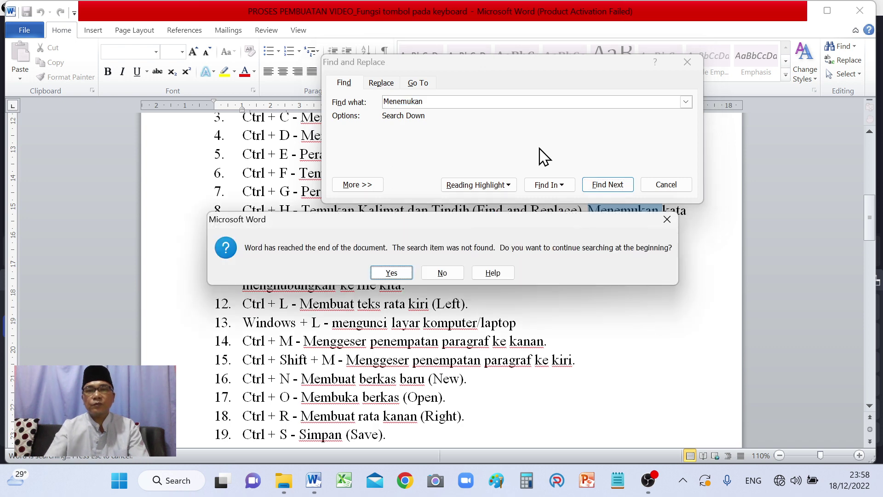
left_click(391, 272)
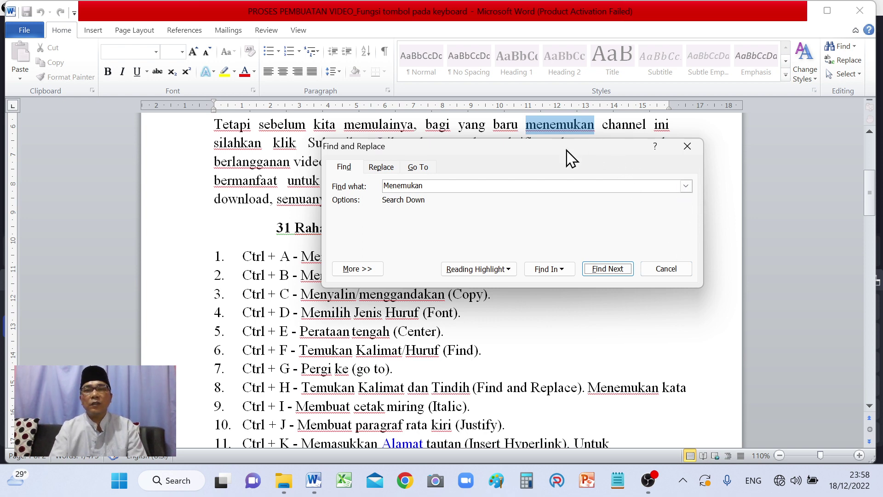
mouse_move(872, 203)
left_mouse_down()
mouse_move(869, 274)
mouse_move(868, 147)
left_mouse_up()
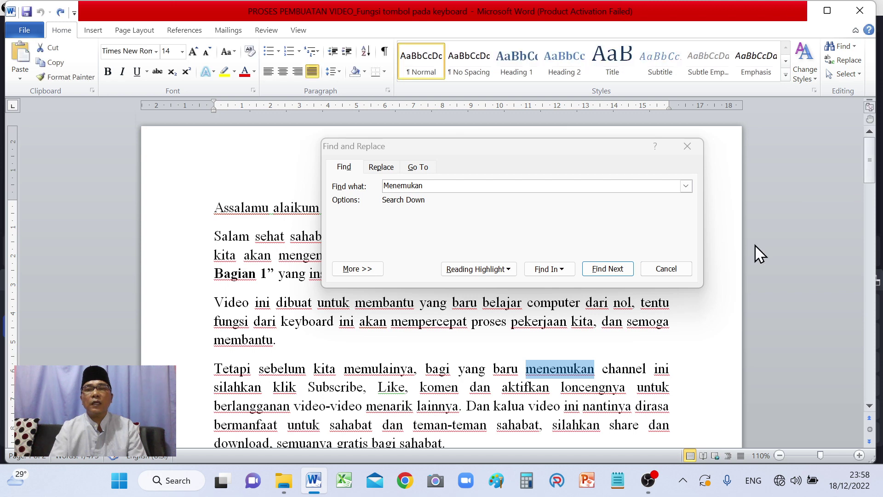
left_click(609, 275)
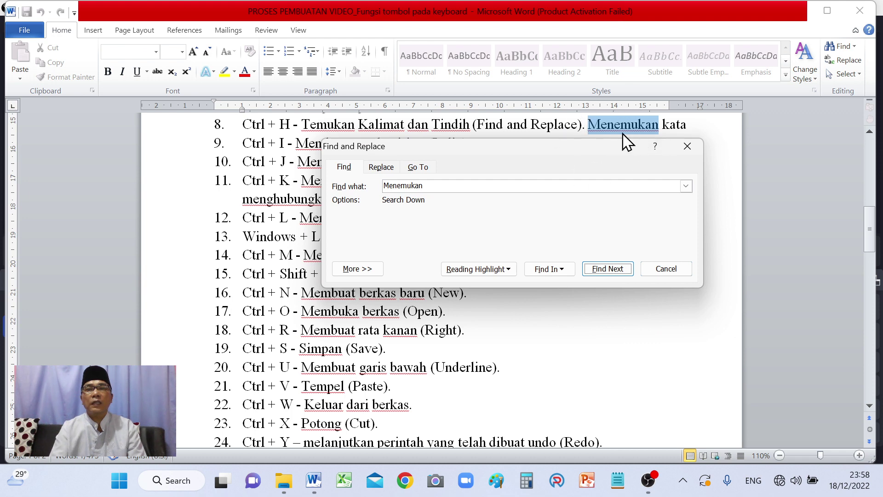
left_click(688, 146)
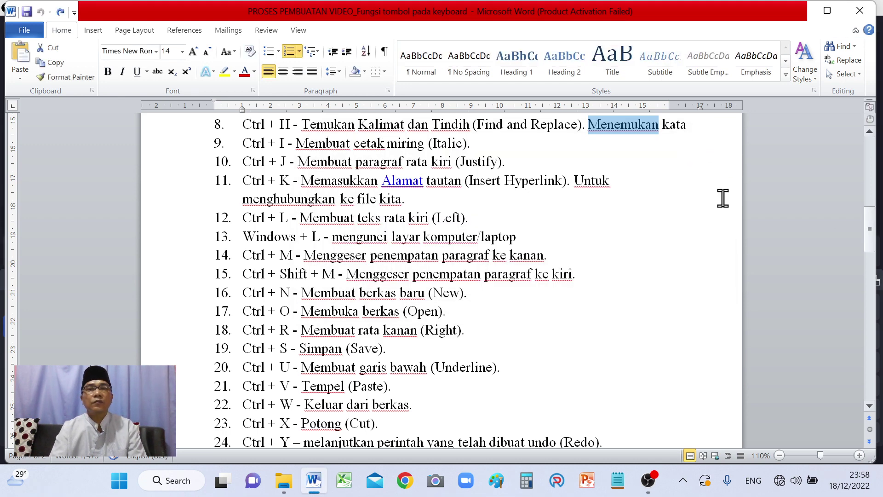
left_click(331, 147)
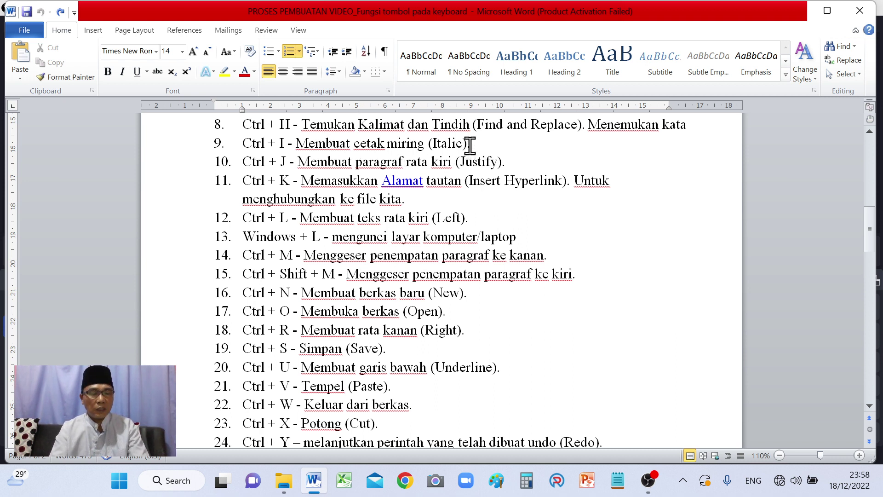
left_click(470, 146, "shift")
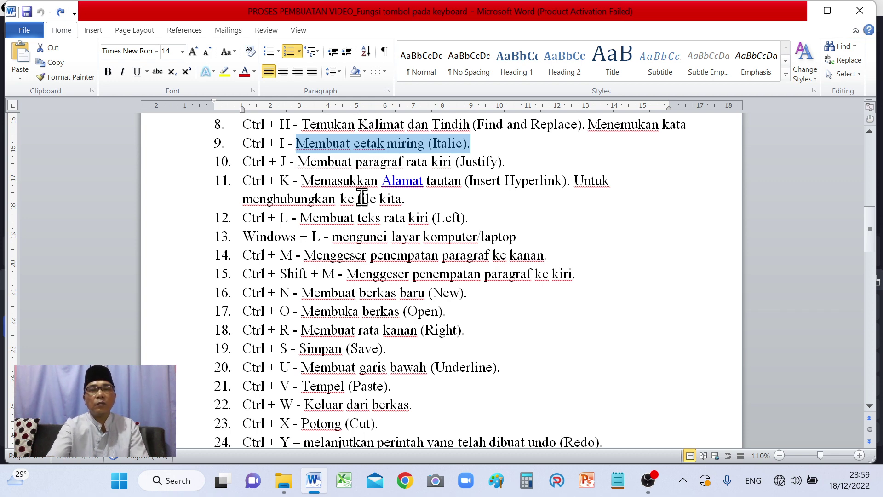
key("ctrl+i")
left_click(490, 148)
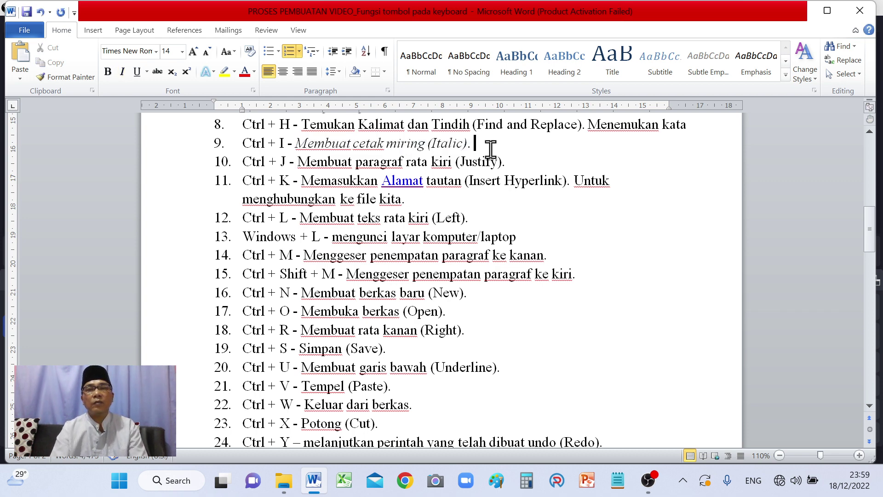
left_click(489, 148)
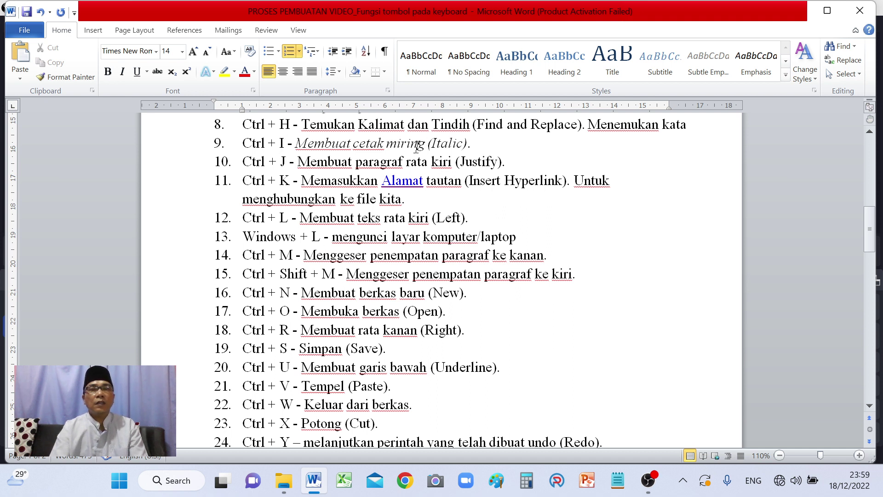
left_click(40, 12)
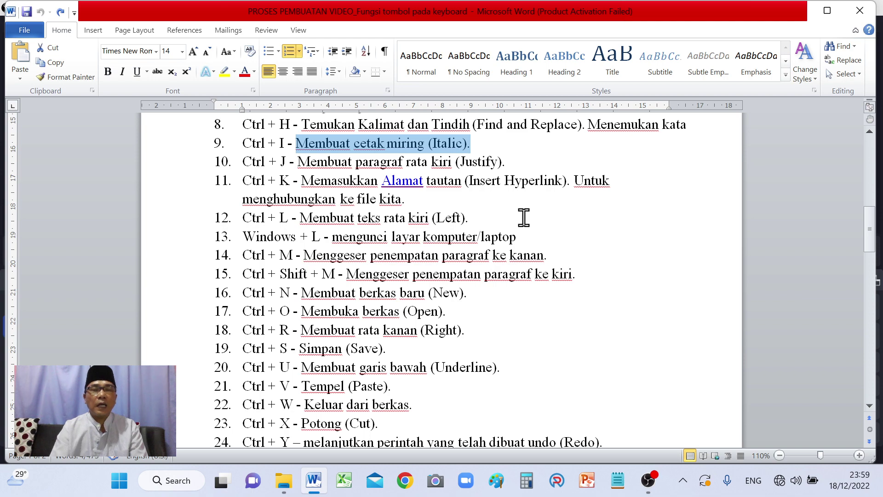
left_click(871, 251)
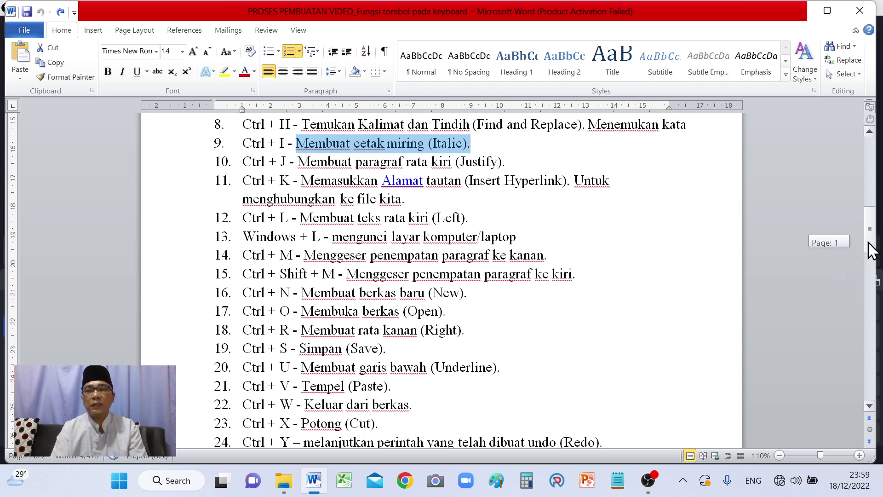
left_click_drag(871, 251, 873, 171)
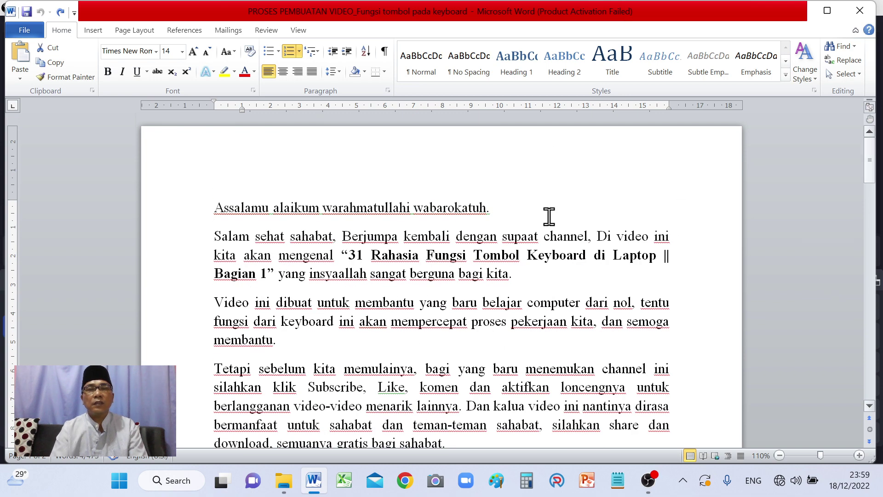
left_click(476, 251)
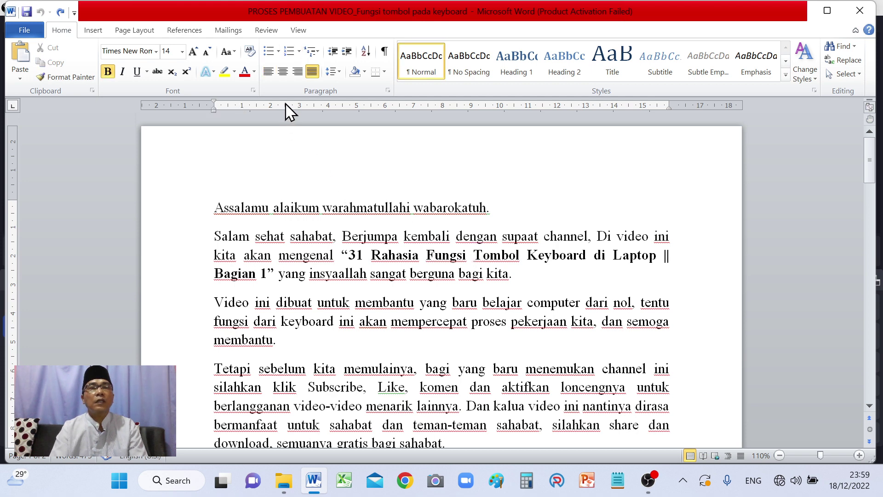
left_click(284, 73)
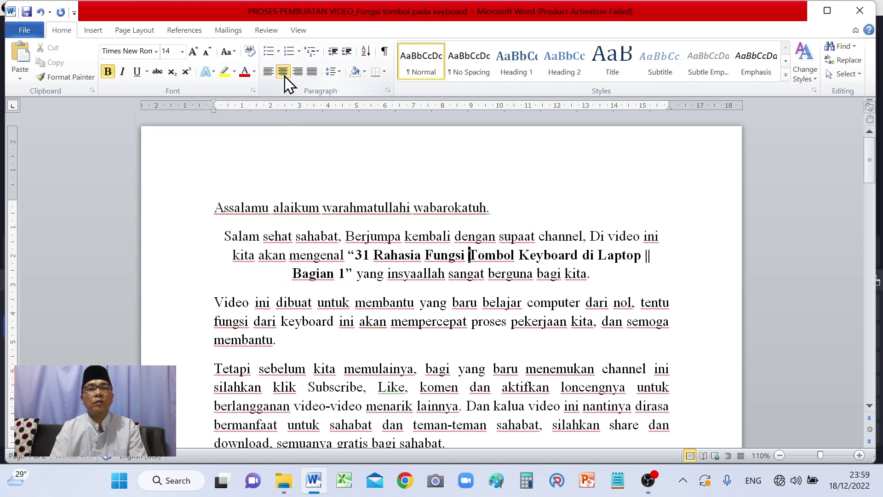
left_click(505, 237)
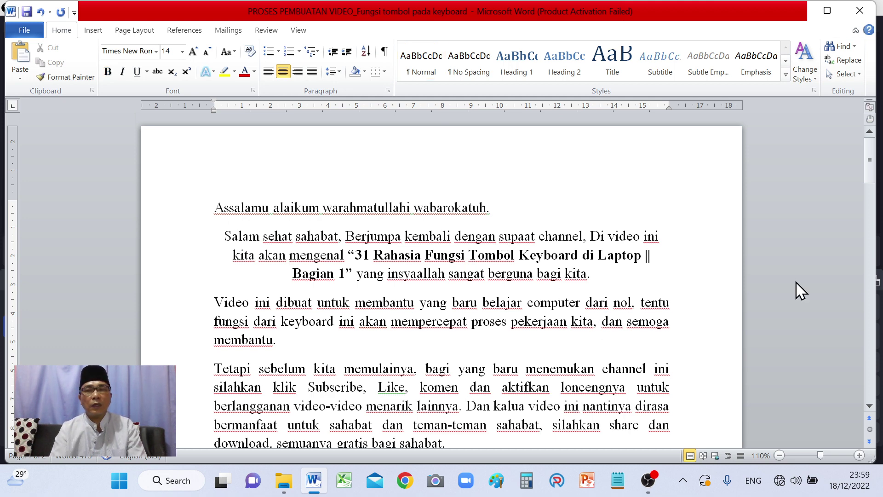
left_click(872, 184)
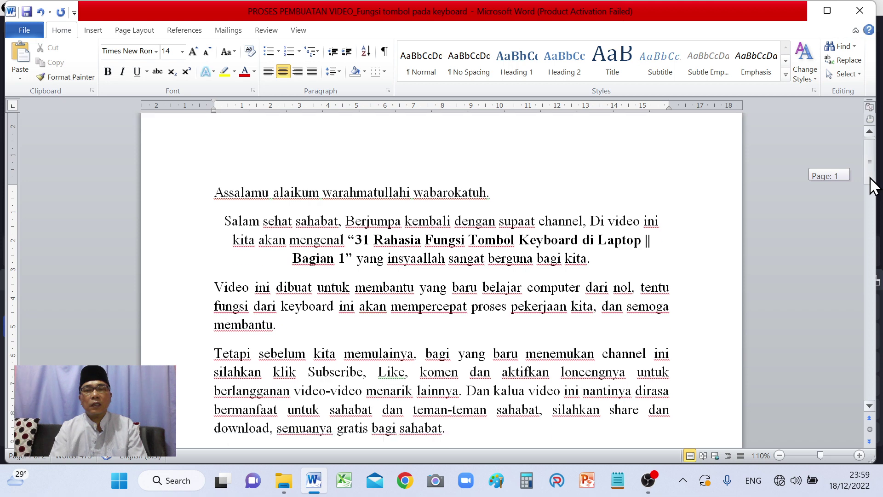
left_click_drag(872, 184, 880, 225)
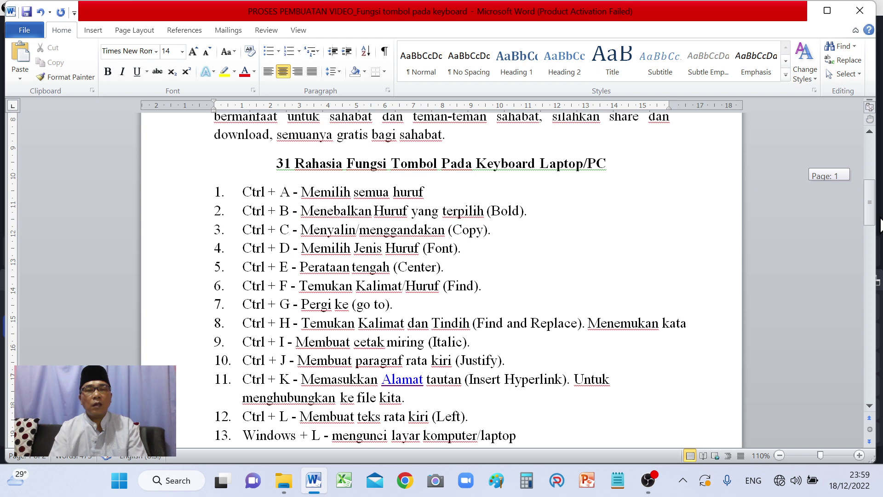
scroll(880, 203, "up", 4)
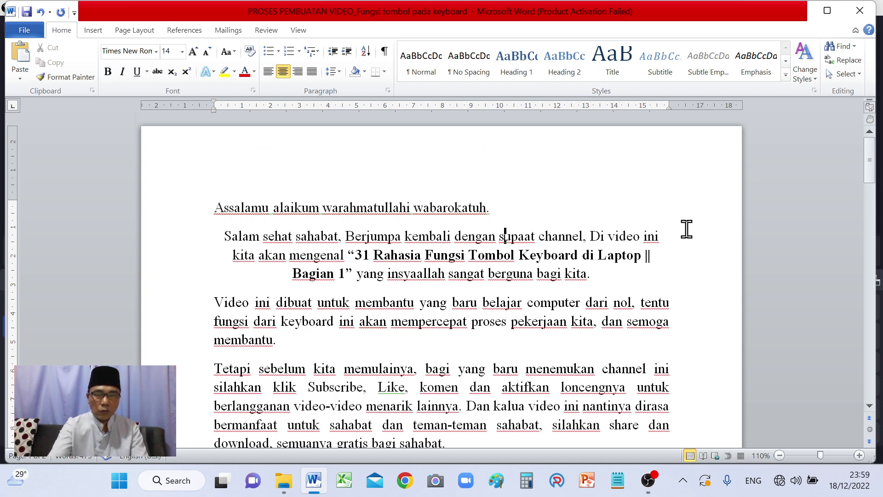
key("ctrl+j")
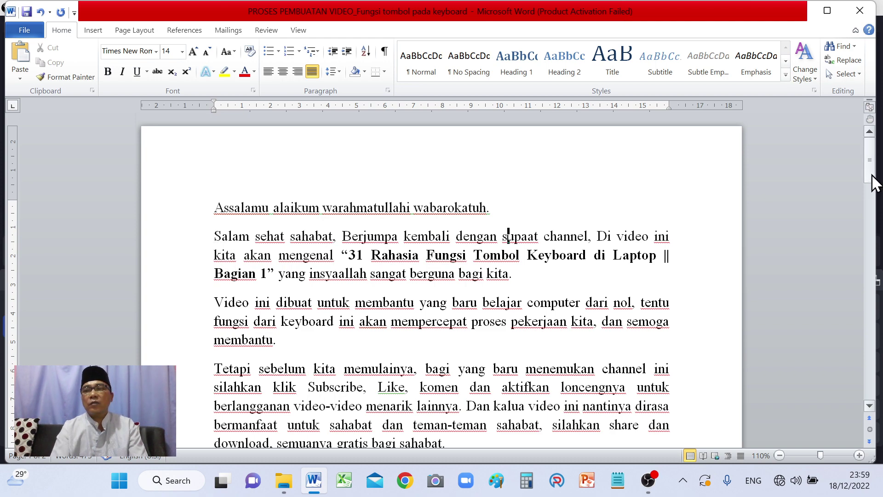
left_click_drag(873, 179, 881, 247)
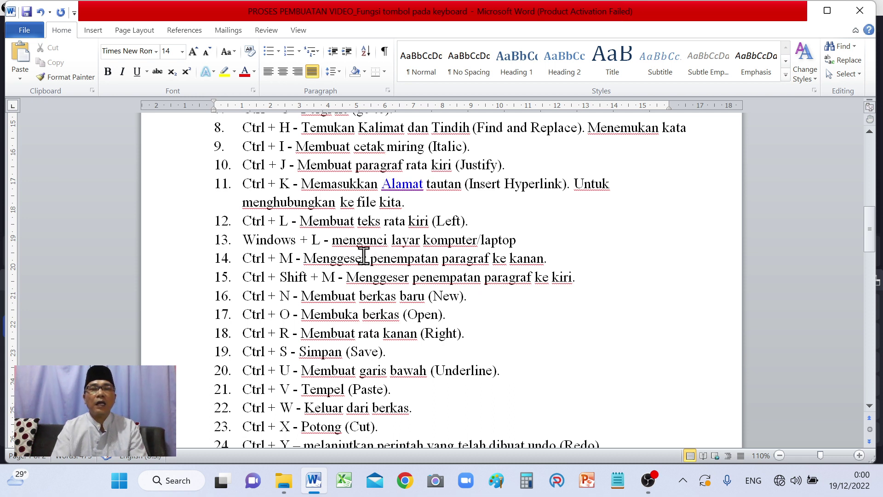
Link 'mengunci' in item 13 to the 'judul dan deskripsi di youtube' document.
double_click(358, 242)
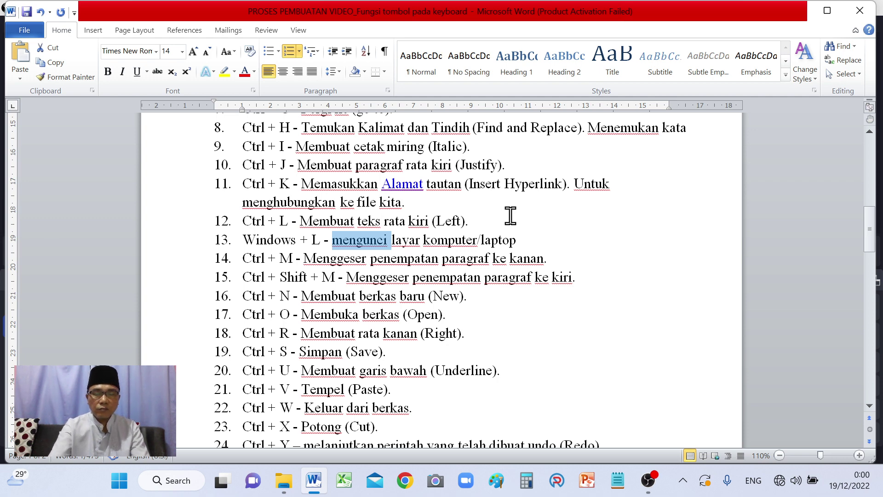
key("ctrl+k")
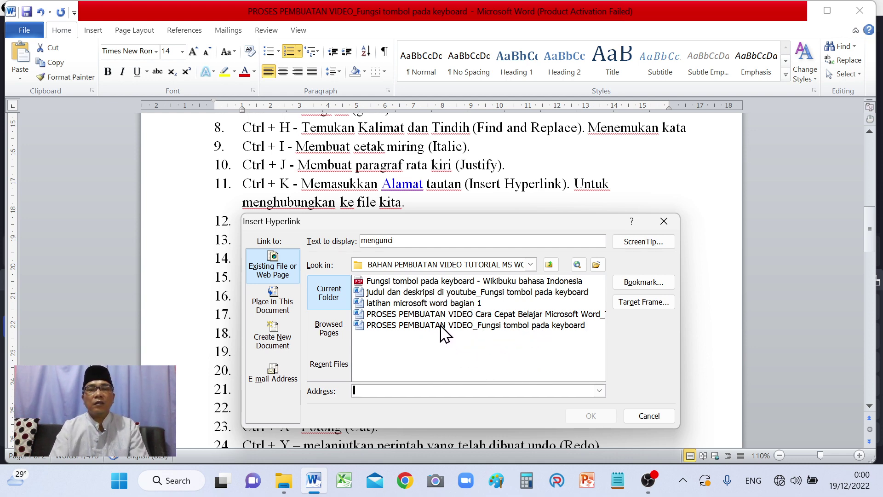
double_click(432, 292)
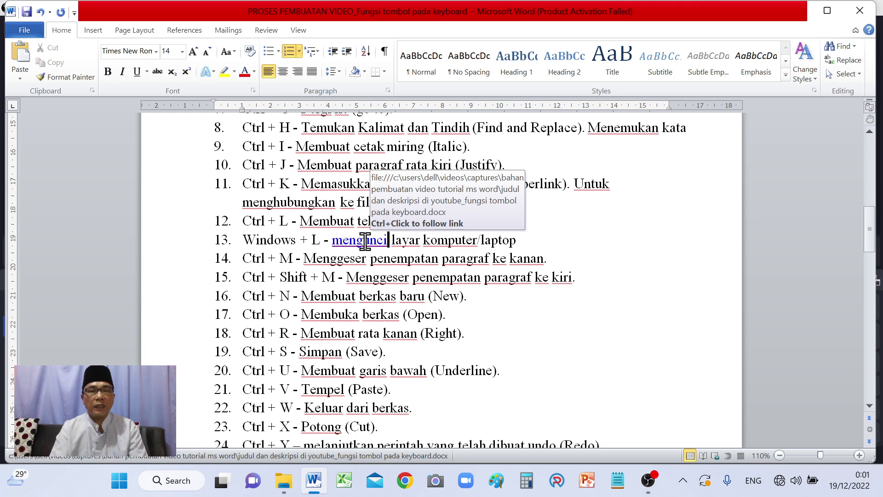
Follow the mengunci link to open the linked document, then close it.
left_click(364, 239)
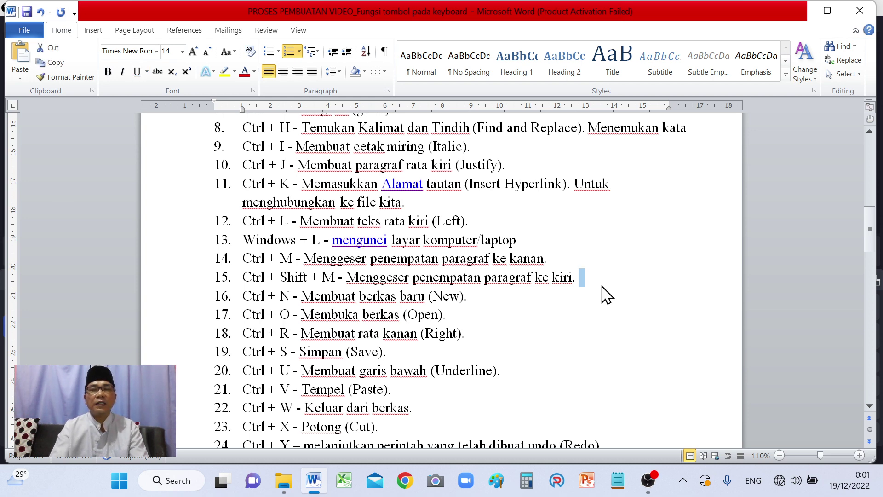
left_click(376, 241)
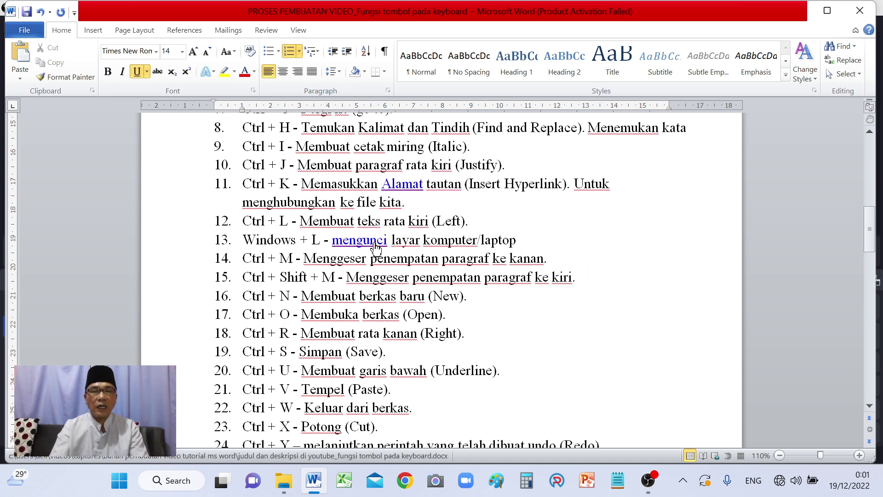
left_click(374, 244, "ctrl")
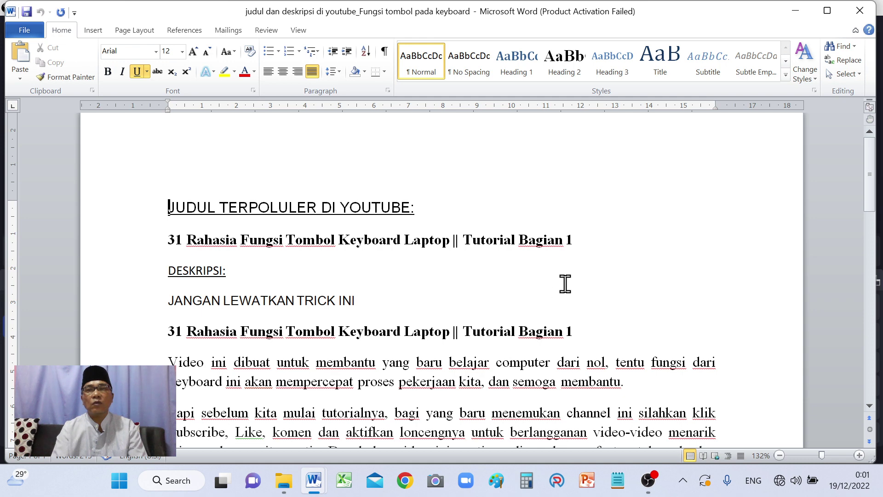
left_click(859, 10)
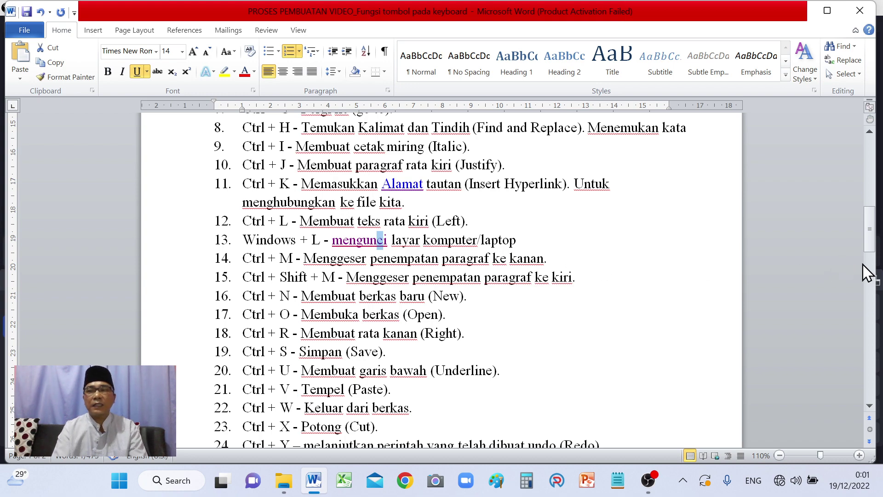
Try centring the 'Salam sehat' paragraph, then undo the centring.
left_click_drag(871, 247, 868, 187)
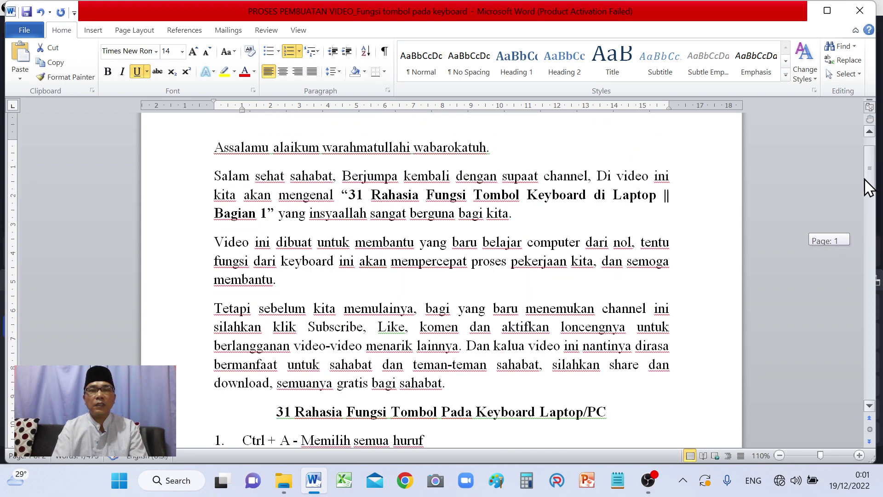
left_click(467, 195)
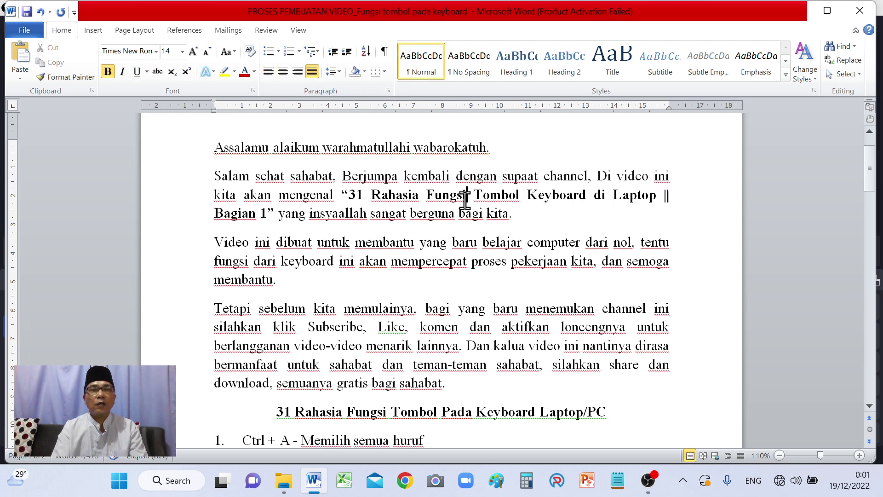
left_click(283, 72)
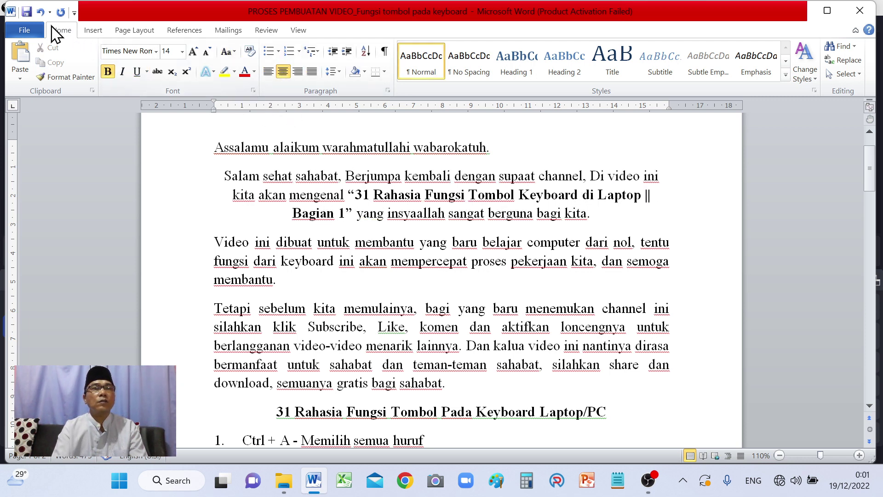
left_click(41, 12)
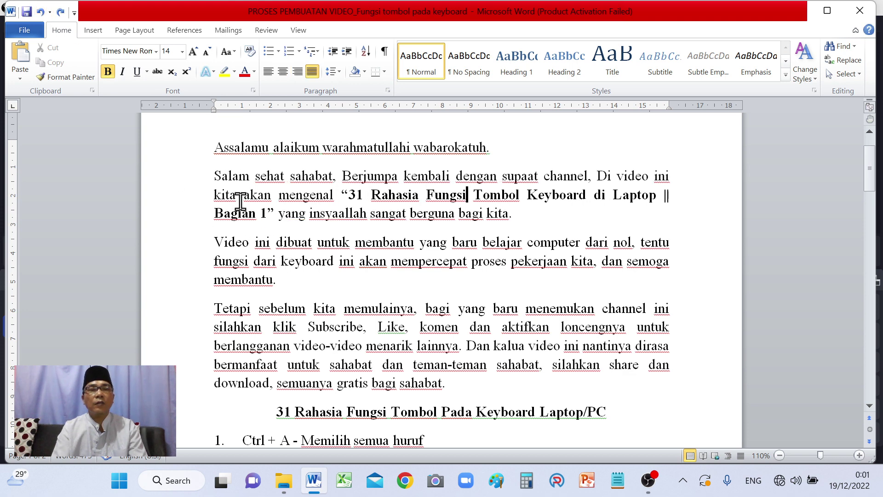
left_click(298, 190)
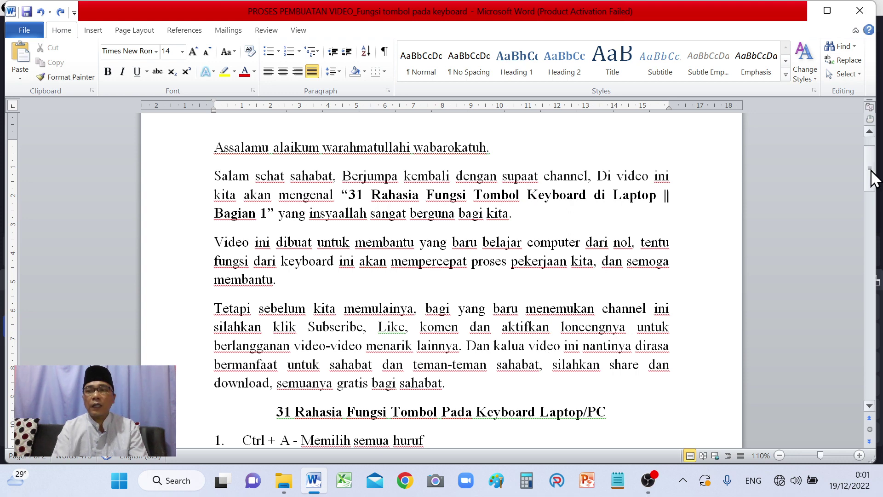
left_click_drag(870, 177, 879, 213)
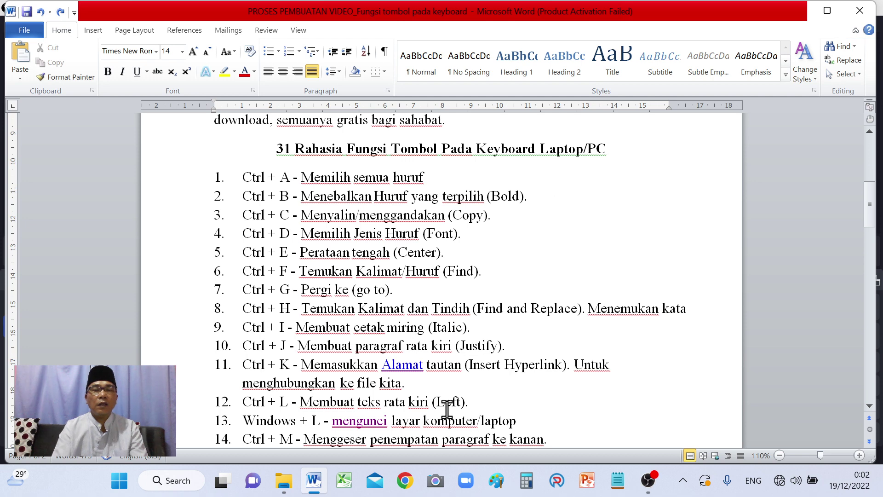
Left-align the 'Salam sehat sahabat' paragraph with Ctrl+L.
left_click(358, 405)
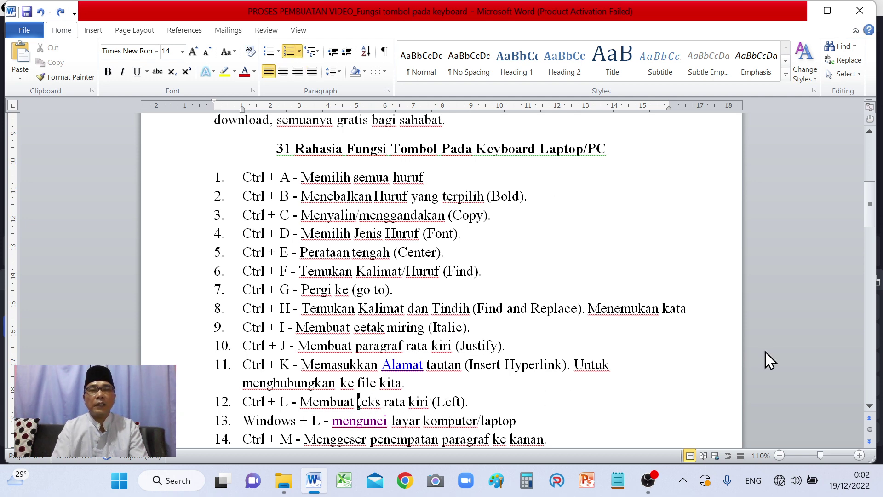
left_click_drag(869, 204, 869, 160)
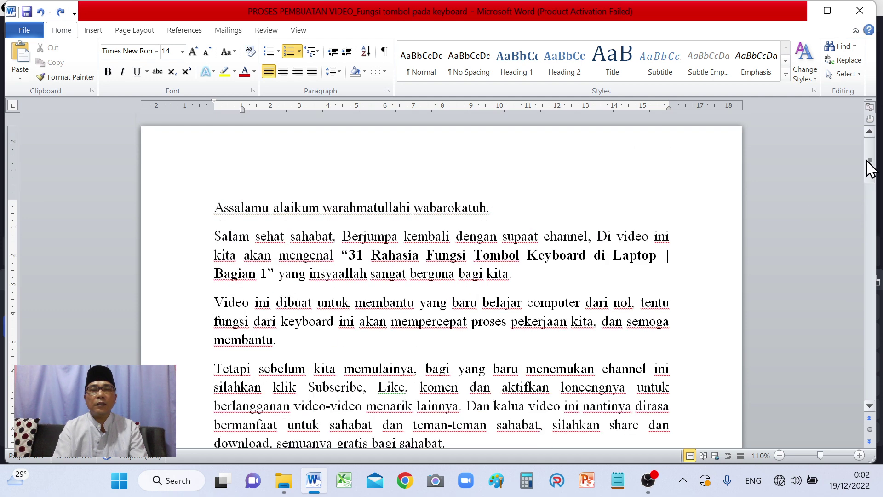
left_click(520, 240)
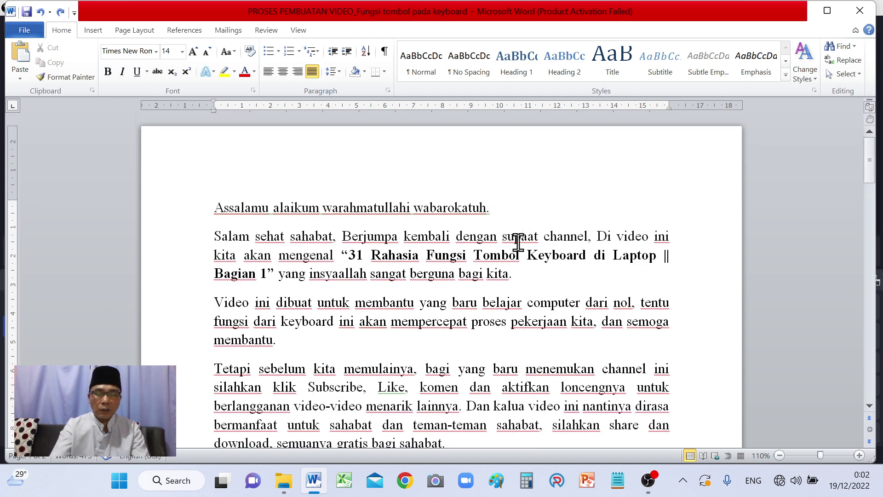
key("ctrl+l")
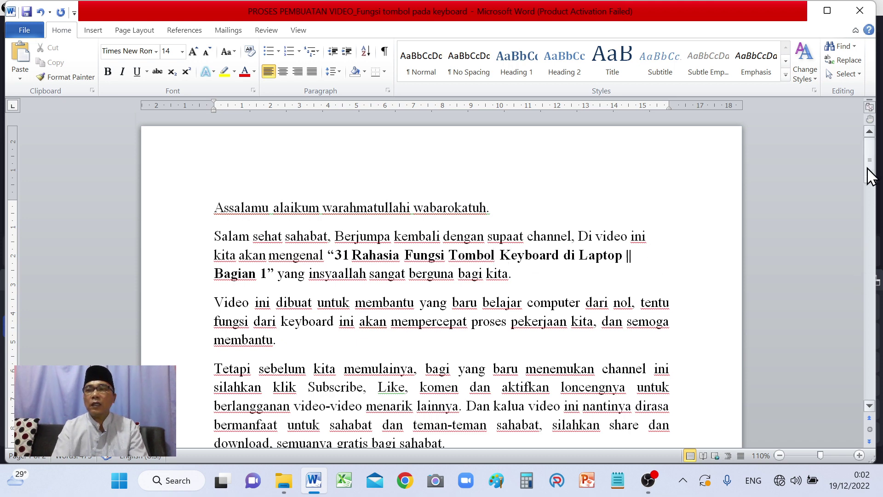
left_click_drag(870, 174, 878, 243)
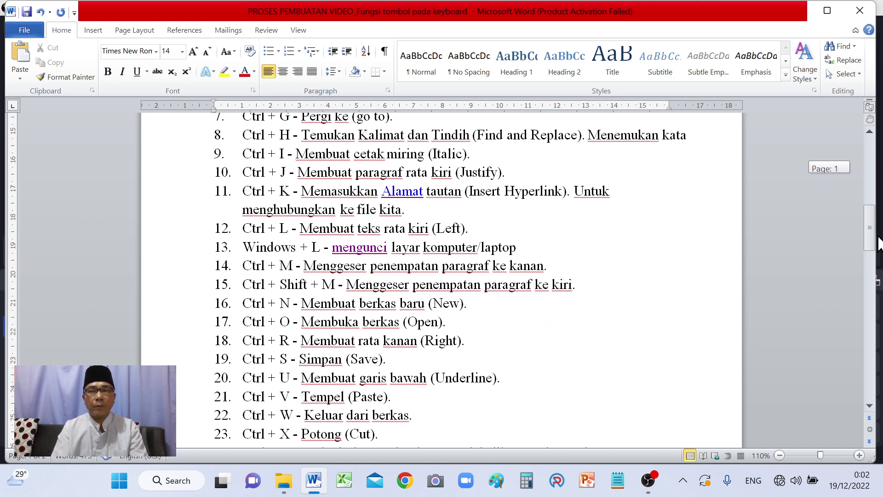
left_click_drag(878, 242, 877, 154)
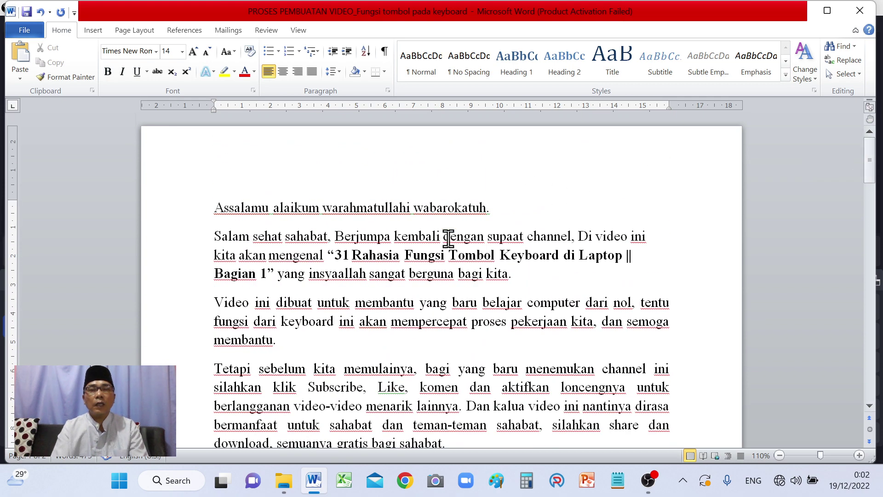
Indent the 'Salam sehat sahabat' paragraph two steps with Ctrl+M twice.
left_click(451, 236)
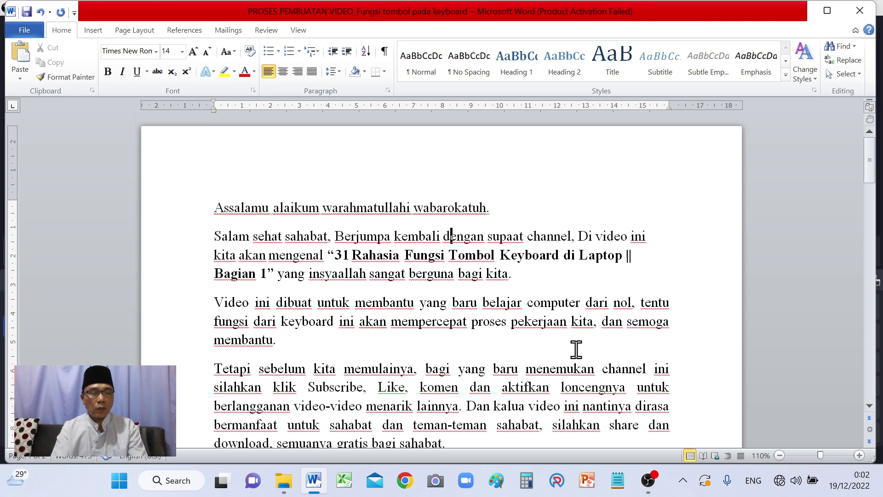
key("ctrl+m")
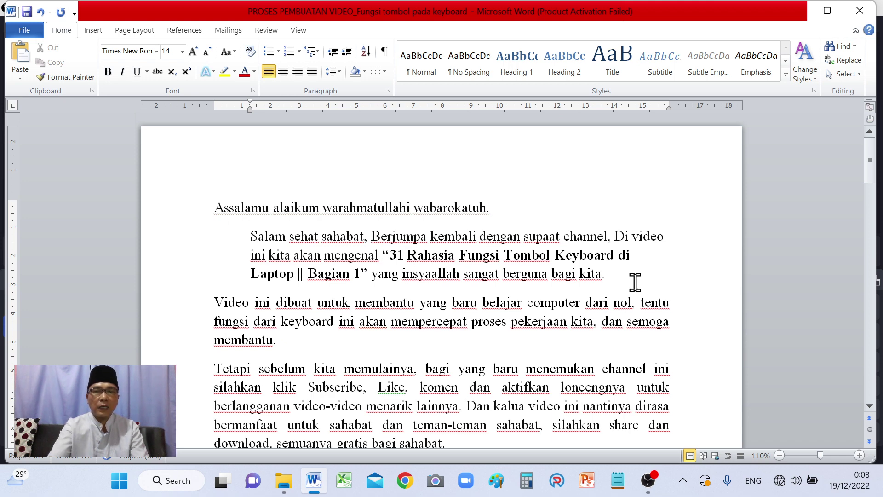
key("ctrl+m")
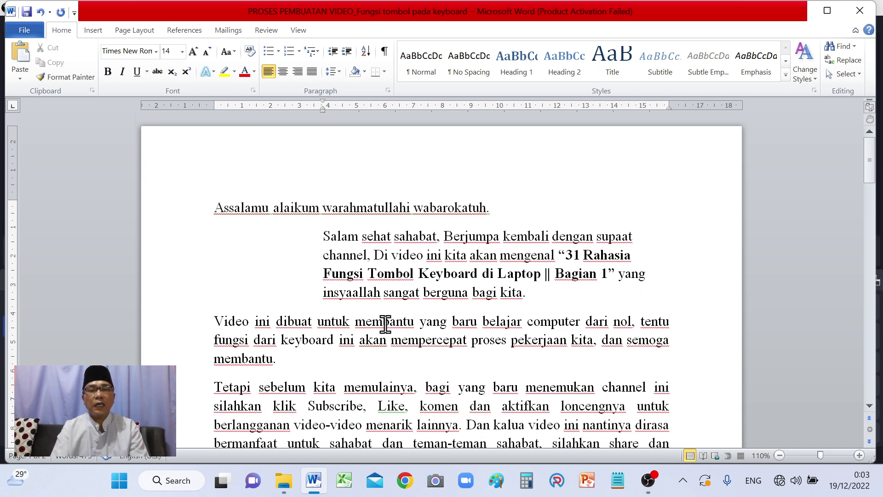
double_click(401, 325)
Select the 'Video ini dibuat' and 'Tetapi sebelum' paragraphs, then right-align and indent them.
left_click_drag(874, 180, 874, 202)
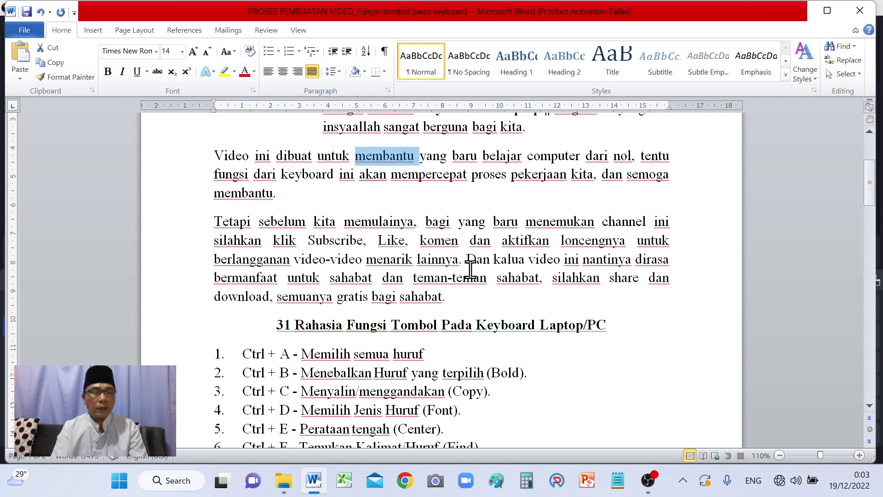
left_click(470, 271, "shift")
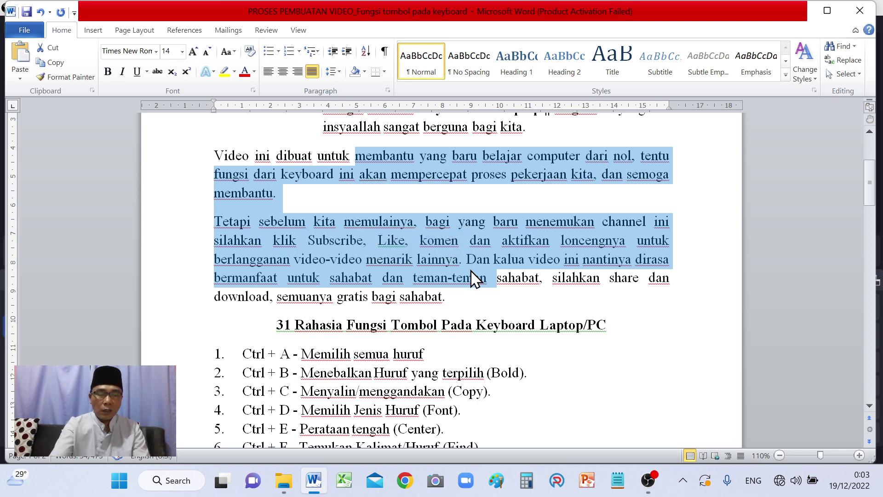
key("ctrl+r")
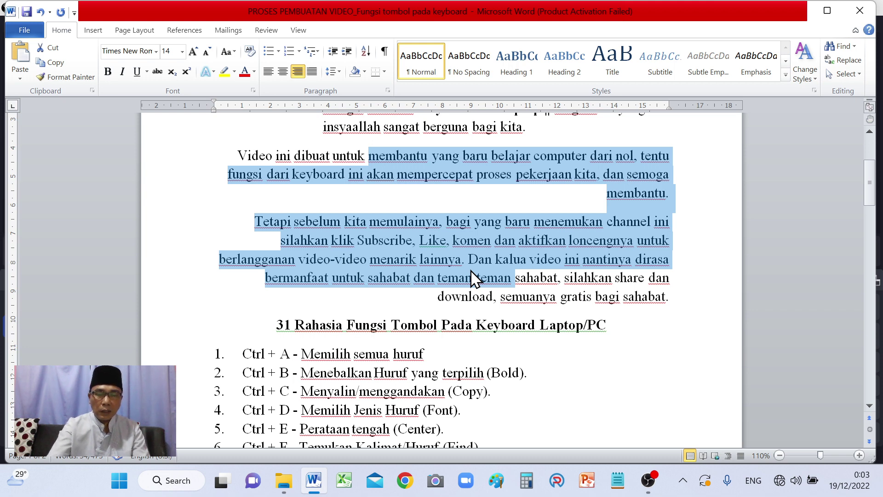
key("ctrl+m")
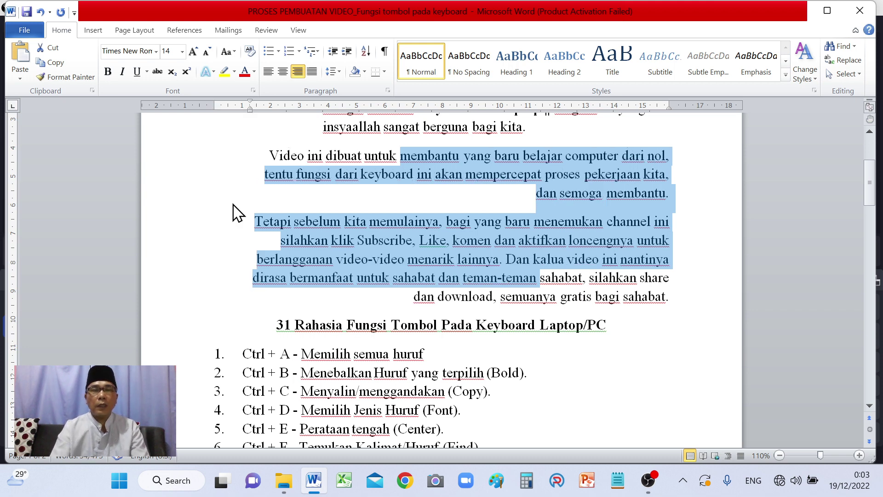
Undo the extra indent and right alignment, then redo the left indent so they stay justified.
left_click(40, 13)
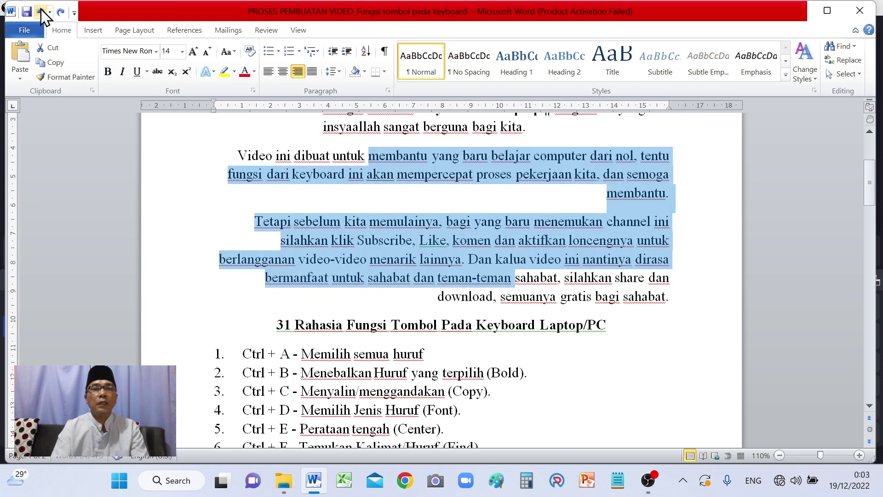
left_click(40, 12)
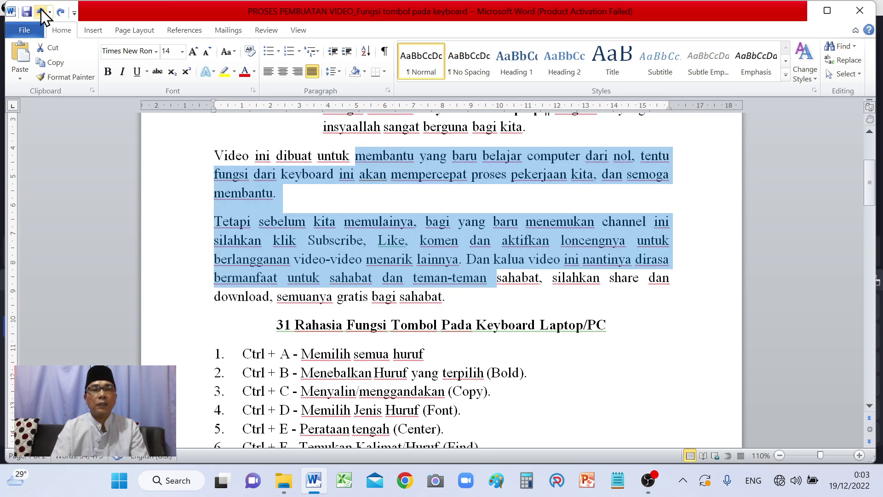
left_click(41, 12)
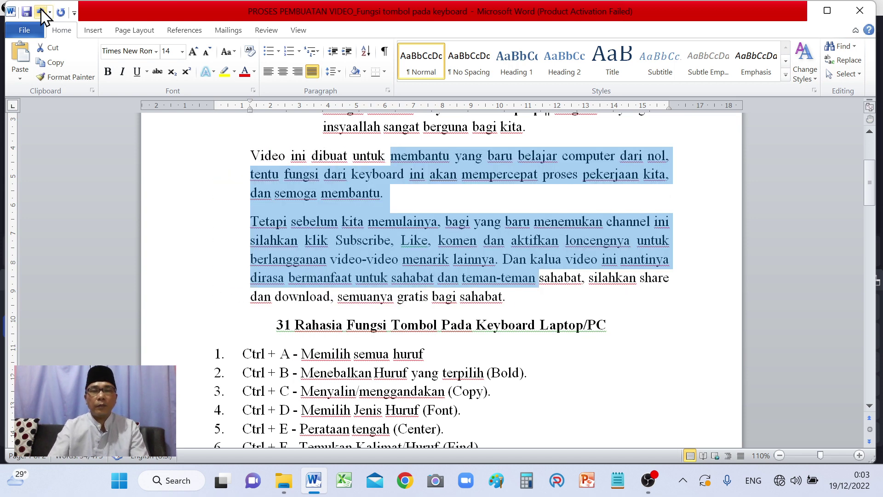
left_click(225, 184)
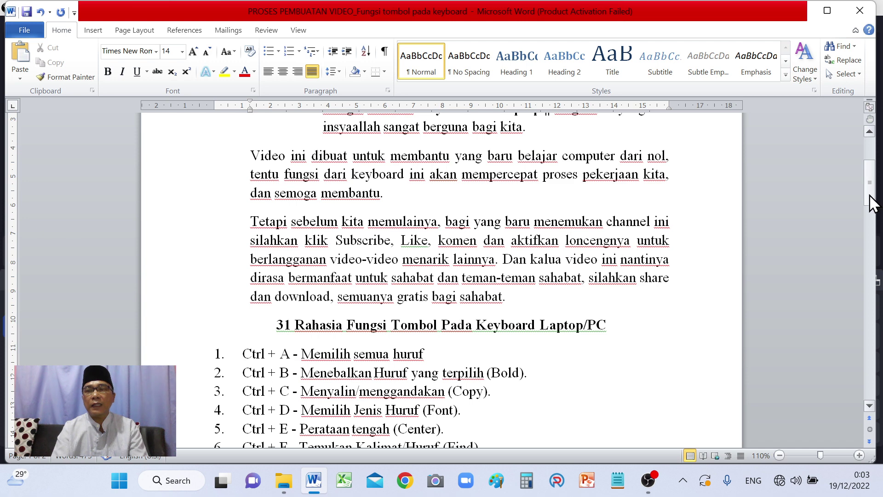
mouse_move(872, 205)
left_mouse_down()
mouse_move(873, 262)
mouse_move(869, 242)
left_mouse_up()
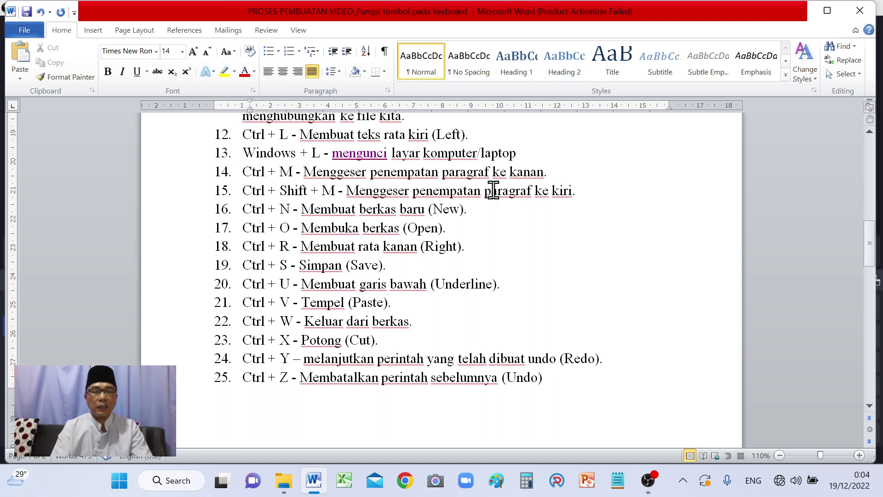
Remove the left indent from the intro text 'yang' through 'lainnya' with Ctrl+Shift+M.
mouse_move(869, 248)
left_mouse_down()
mouse_move(868, 163)
mouse_move(866, 177)
left_mouse_up()
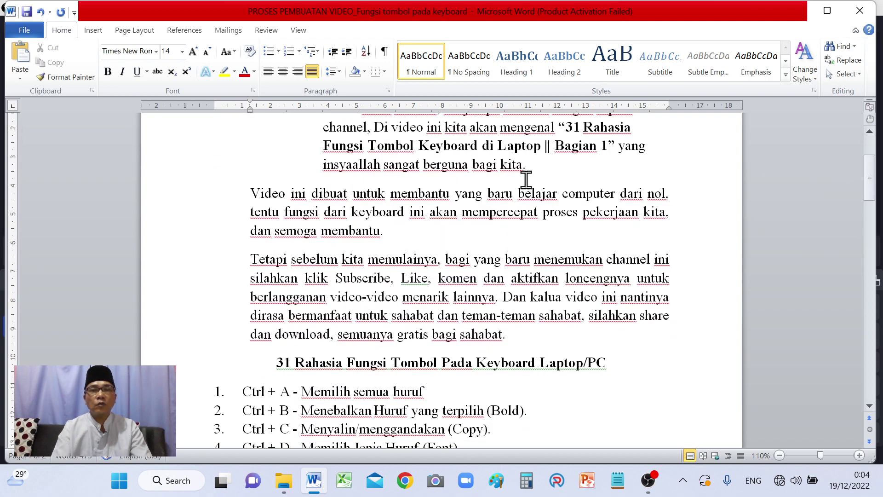
left_click(493, 297, "shift")
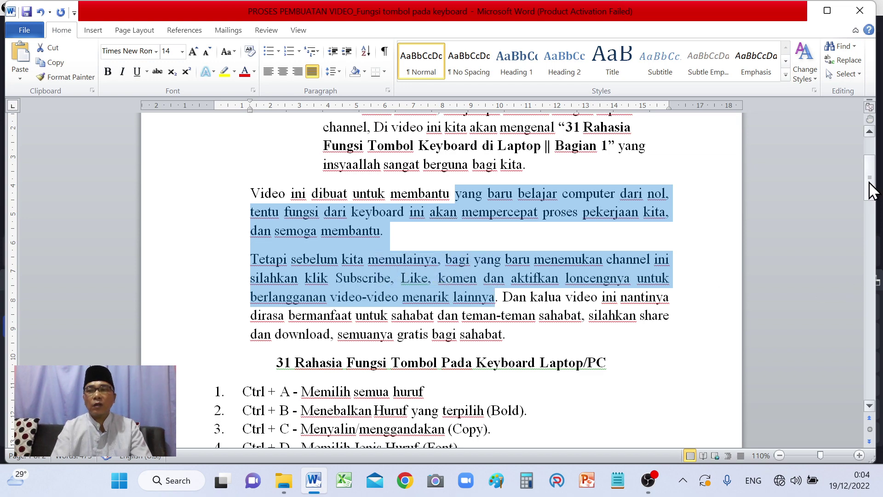
mouse_move(869, 188)
left_mouse_down()
mouse_move(871, 231)
mouse_move(879, 171)
mouse_move(870, 162)
left_mouse_up()
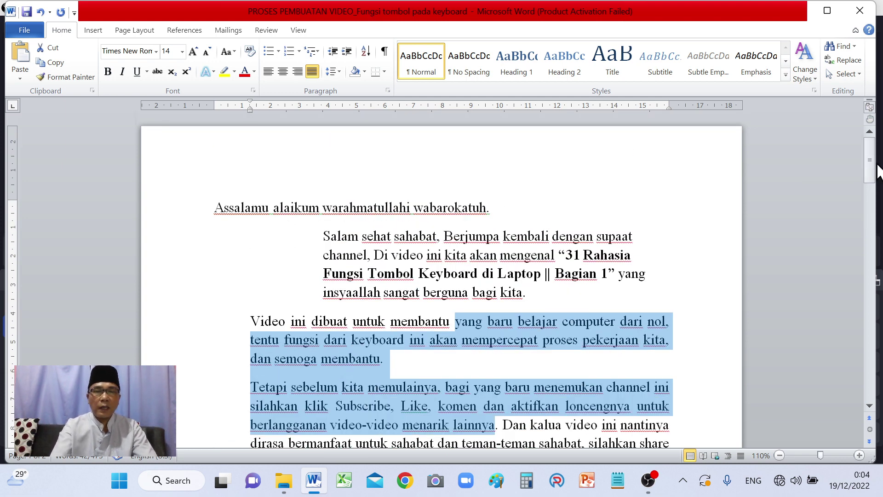
key("ctrl+shift+m")
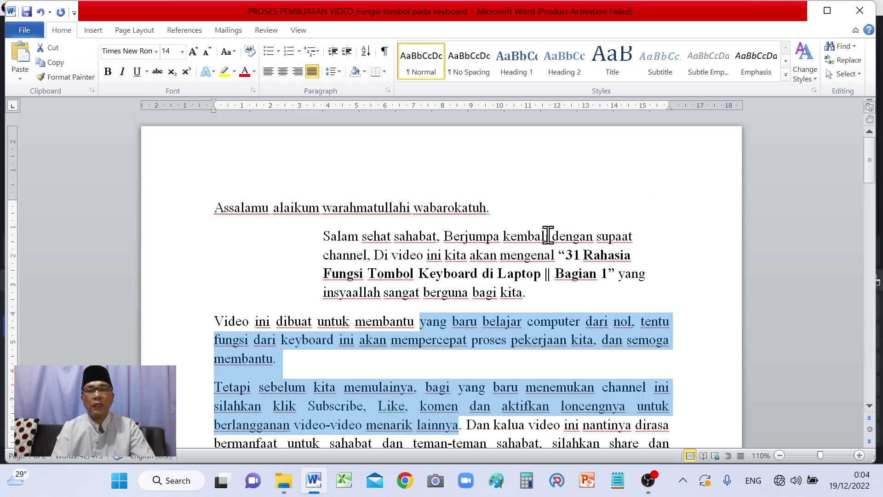
Move the 'Salam sehat sahabat' paragraph back to the margin and justify it.
left_click(549, 235)
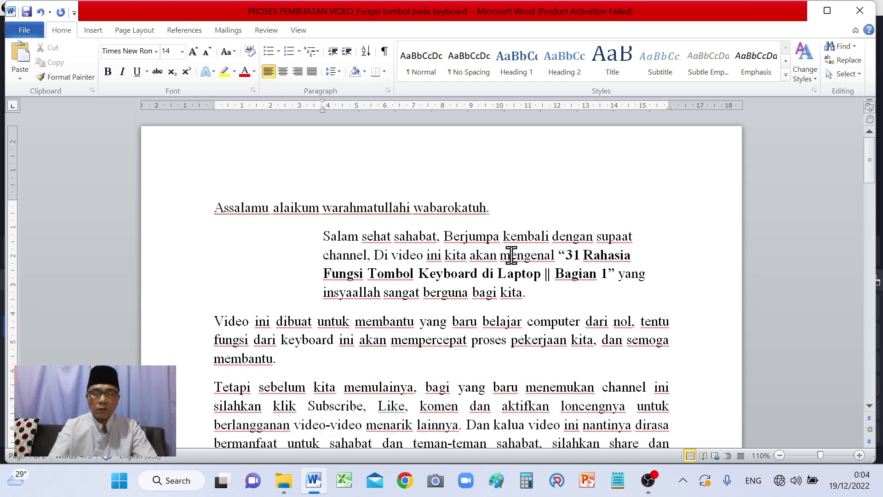
key("ctrl+shift+m")
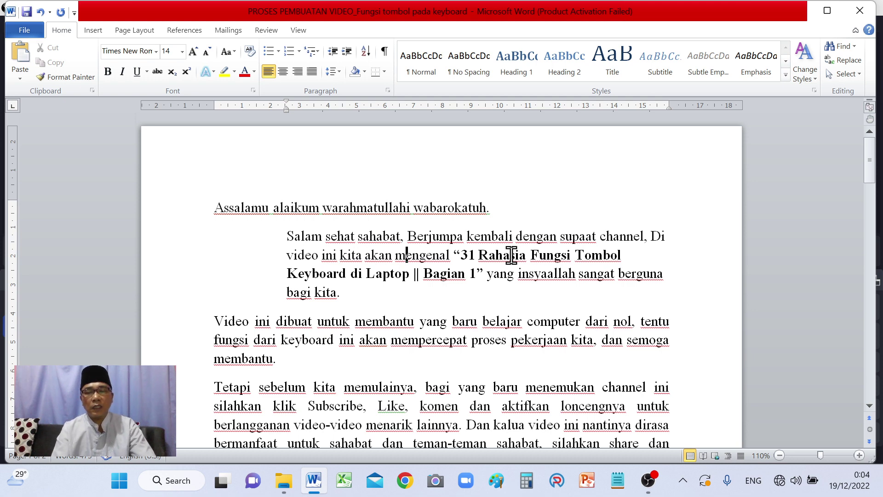
key("ctrl+shift+m")
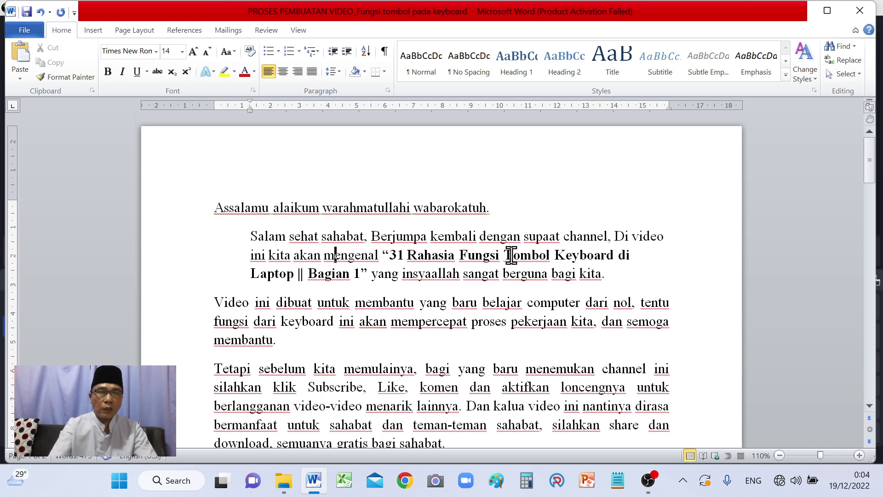
key("ctrl+shift+m")
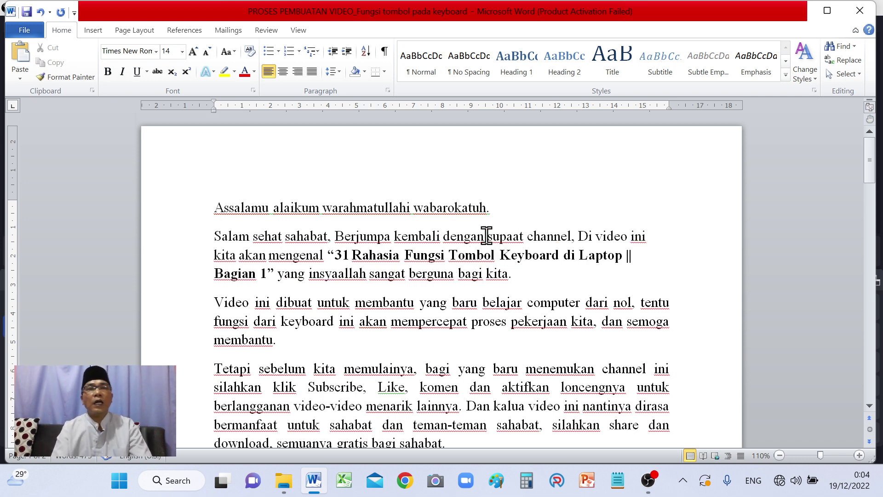
left_click(312, 71)
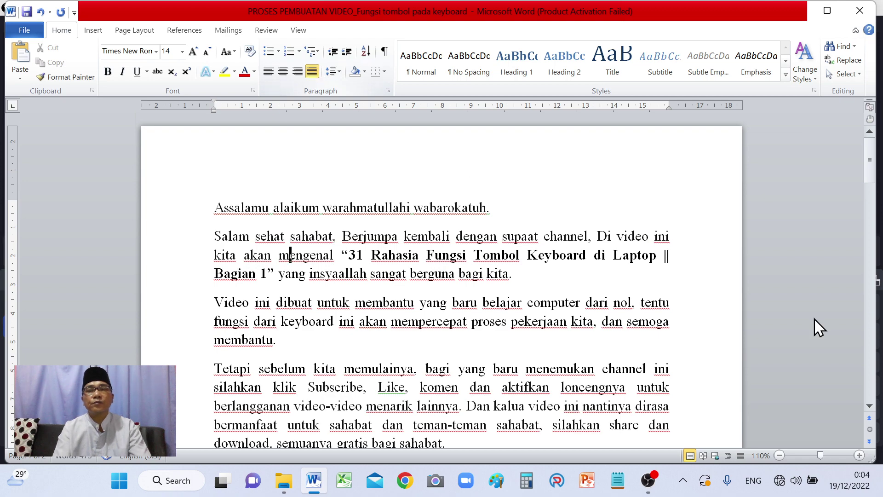
left_click_drag(873, 172, 876, 253)
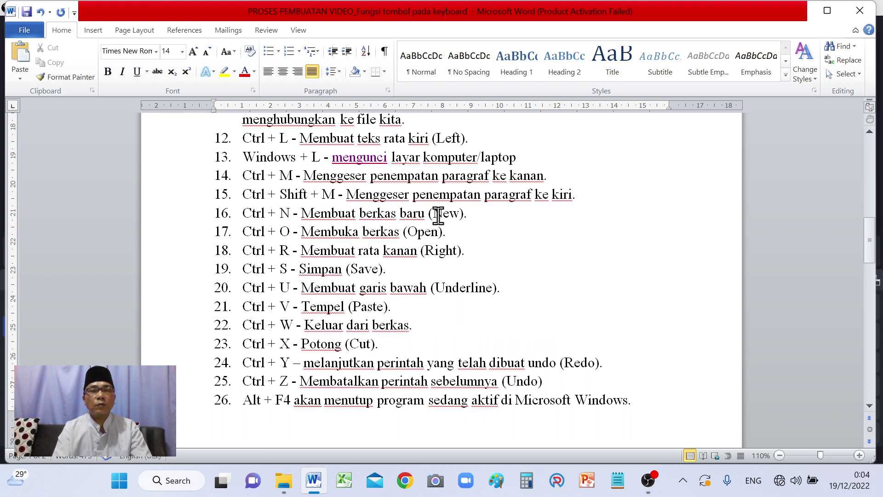
Create a blank new document after item 16, then close it and return to the shortcut list.
left_click(497, 219)
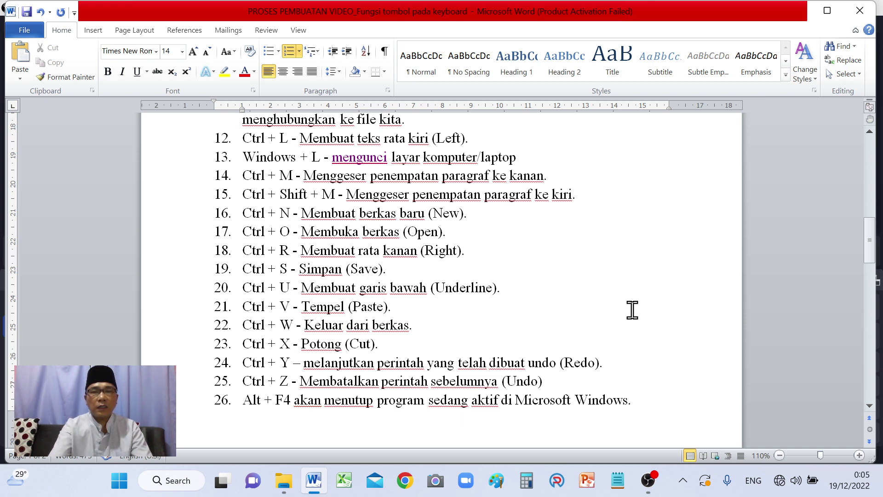
key("ctrl+n")
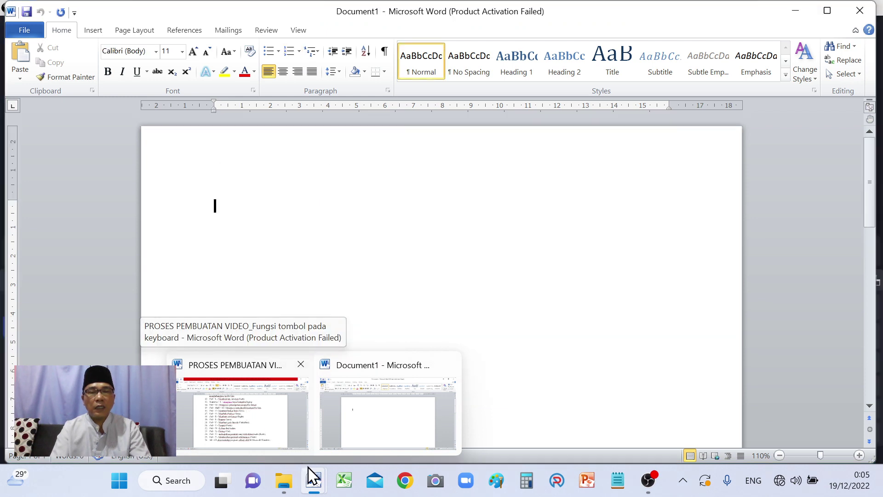
left_click(872, 14)
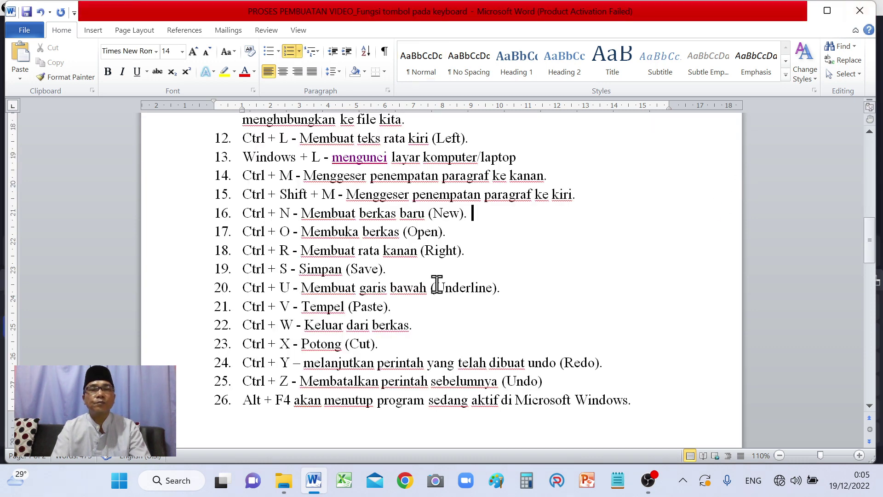
left_click(257, 232)
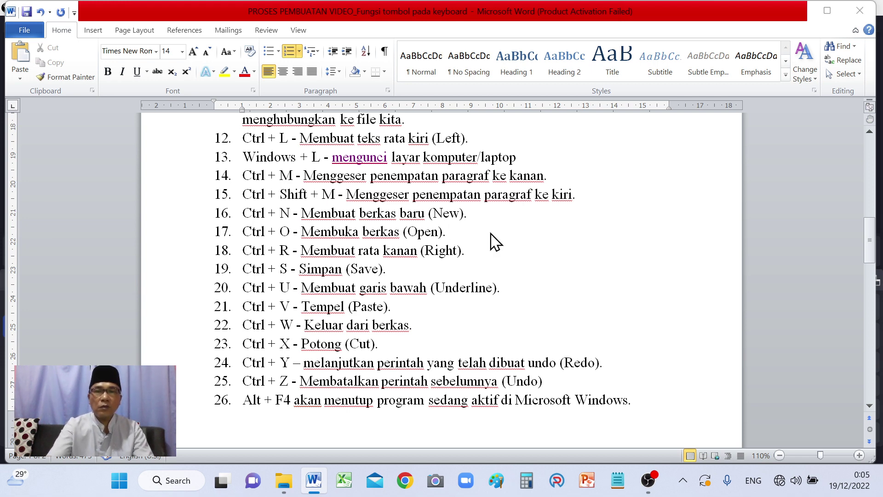
key("ctrl+o")
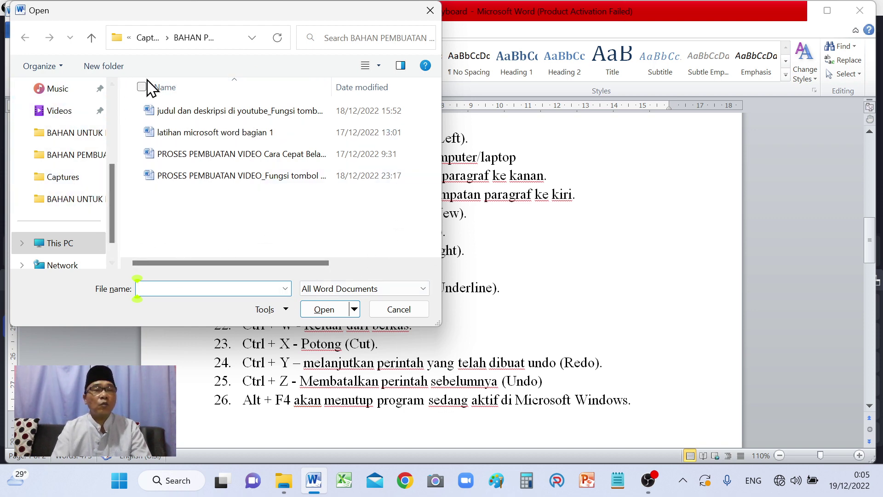
left_click(431, 11)
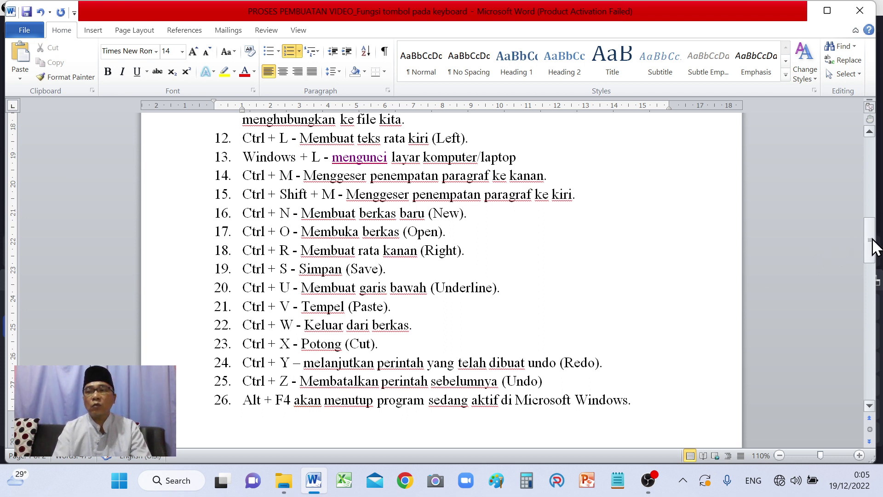
left_click_drag(871, 245, 872, 183)
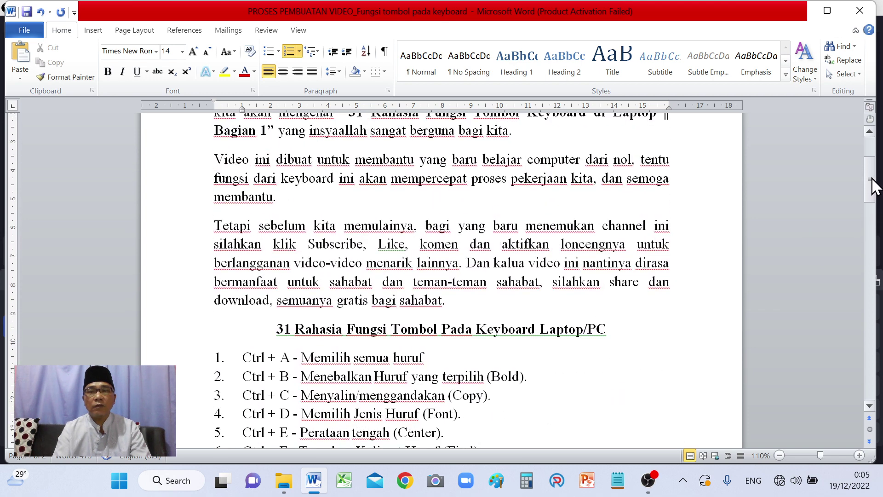
left_click(612, 247)
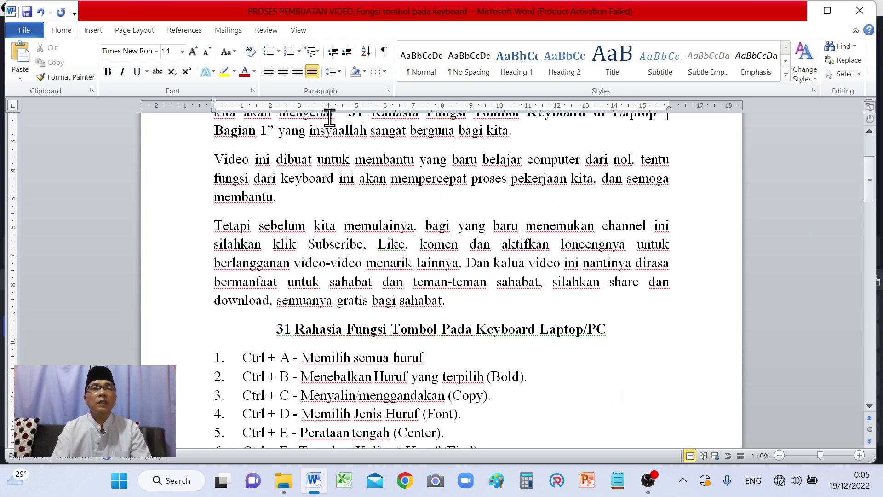
Left-align the 'Tetapi sebelum' paragraph, then demonstrate Ctrl+R alignment on it.
left_click(269, 73)
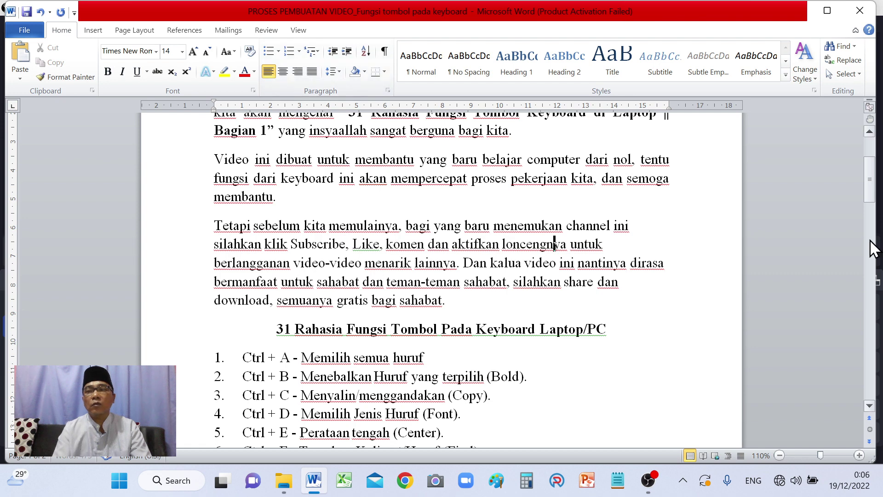
left_click_drag(873, 189, 871, 234)
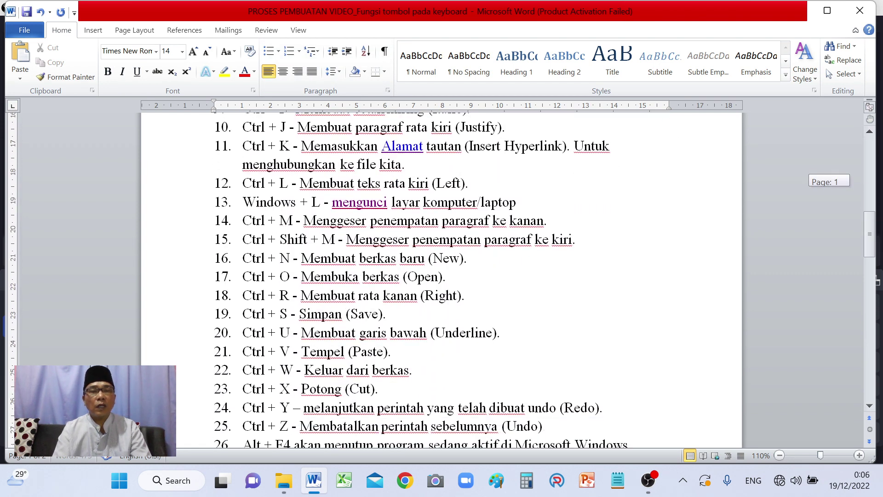
mouse_move(870, 234)
left_mouse_down()
mouse_move(880, 169)
mouse_move(881, 186)
left_mouse_up()
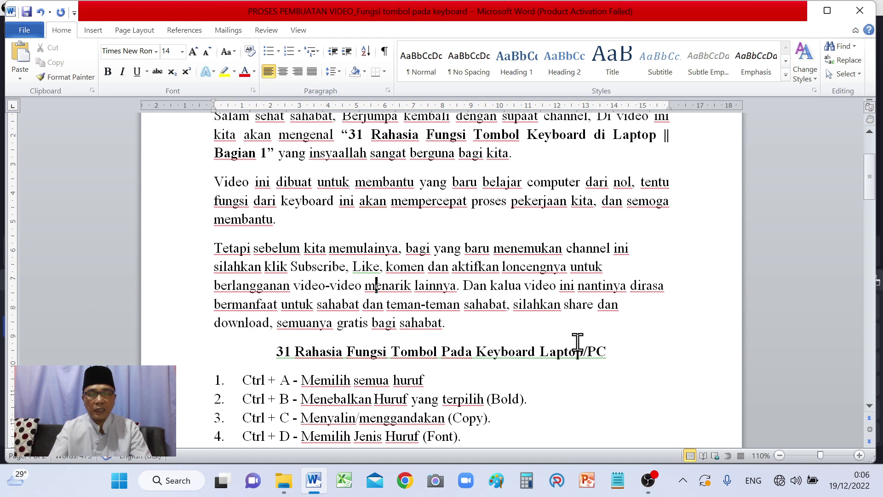
key("ctrl+r")
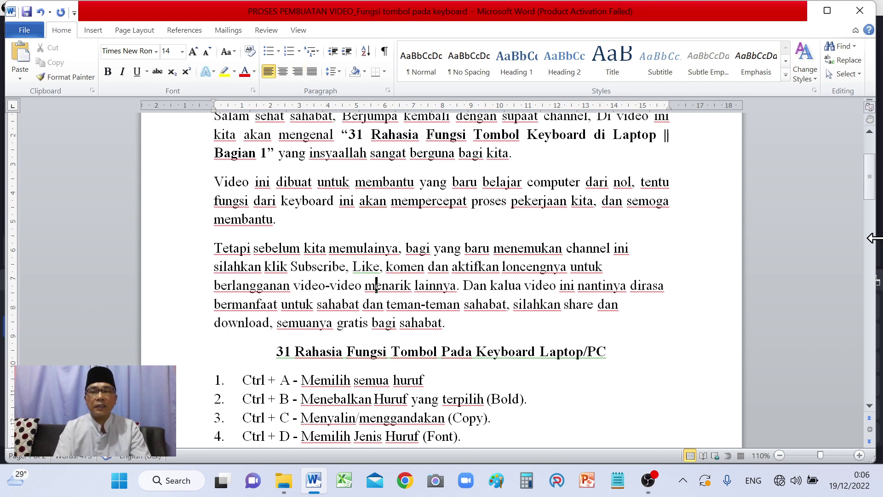
left_click_drag(869, 189, 869, 255)
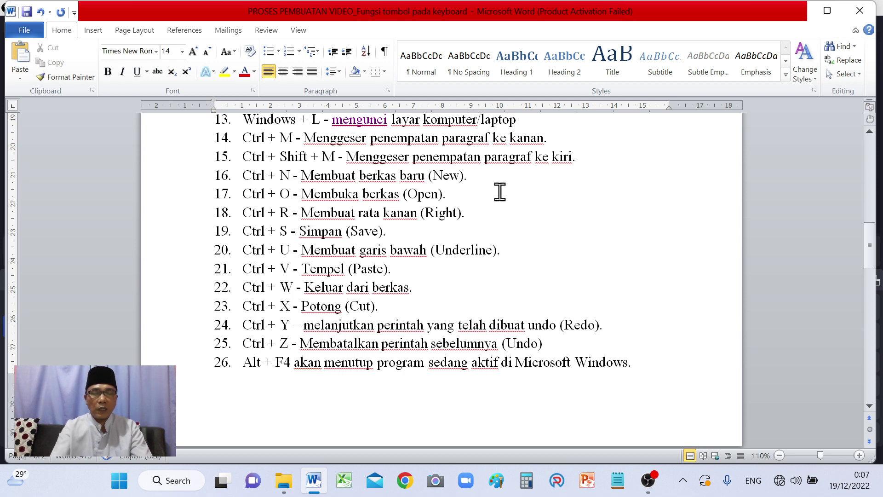
Create a new blank Document2 and put the insertion point on its first line.
key("ctrl+n")
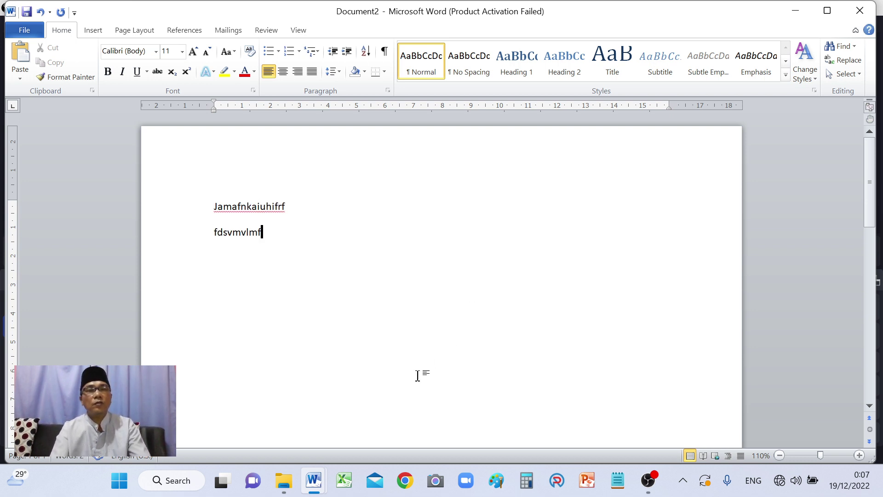
left_click(344, 212)
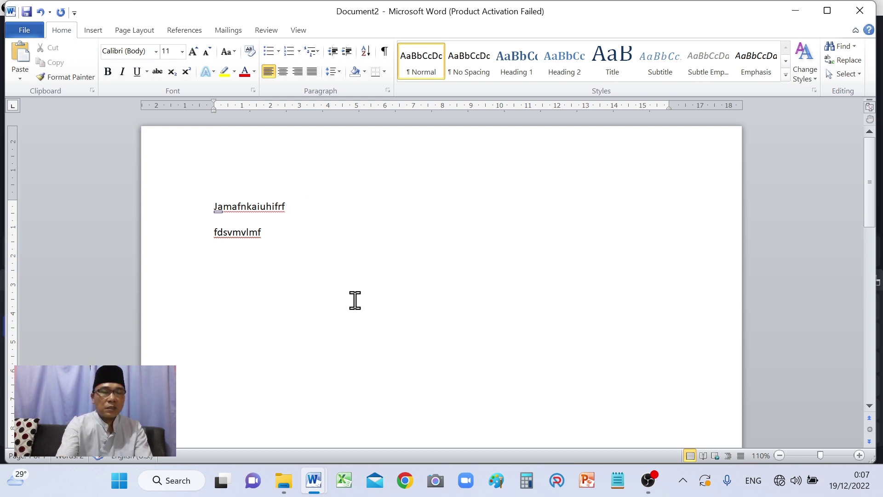
Save the new document as 'latihan 1' in the Documents folder, then close it.
key("ctrl+s")
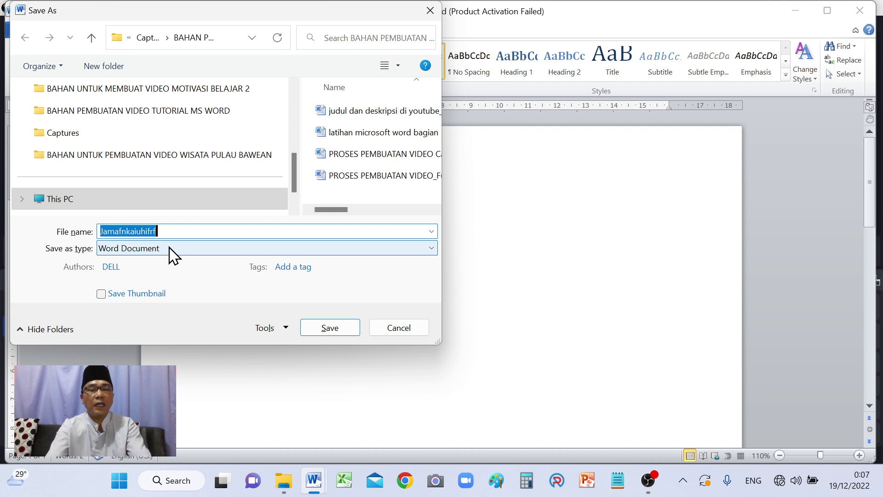
type("latihan ")
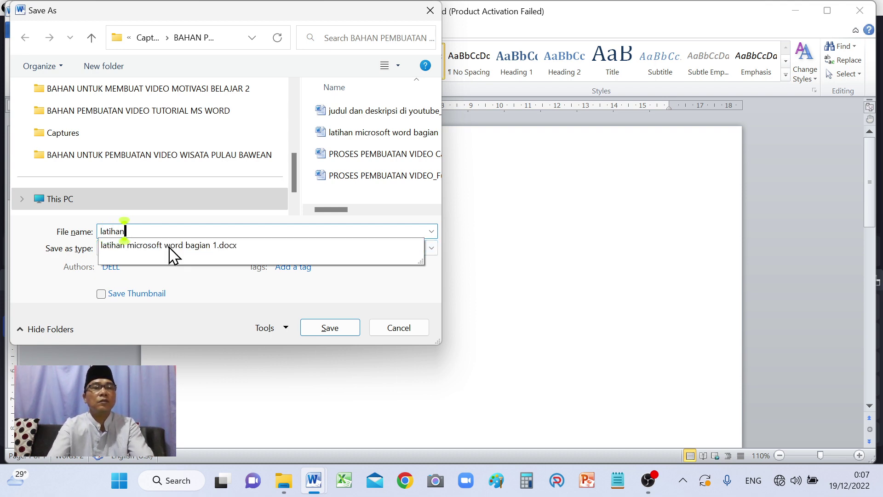
type("1")
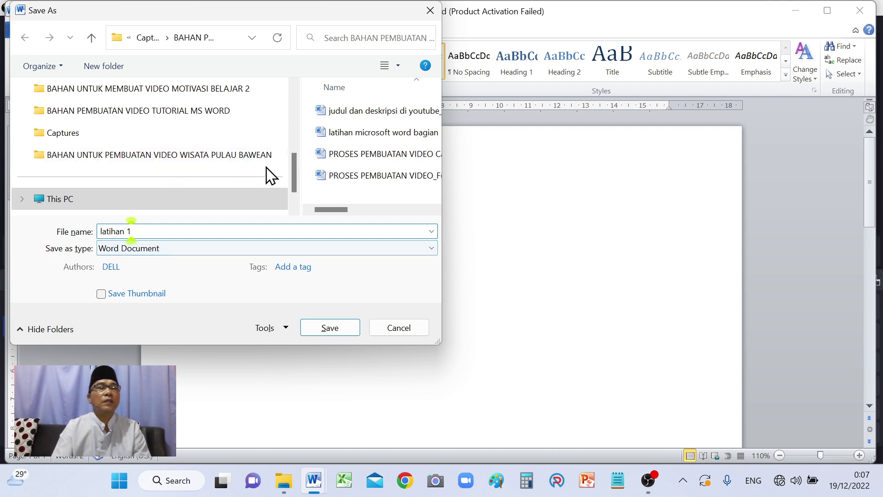
left_click_drag(295, 177, 300, 119)
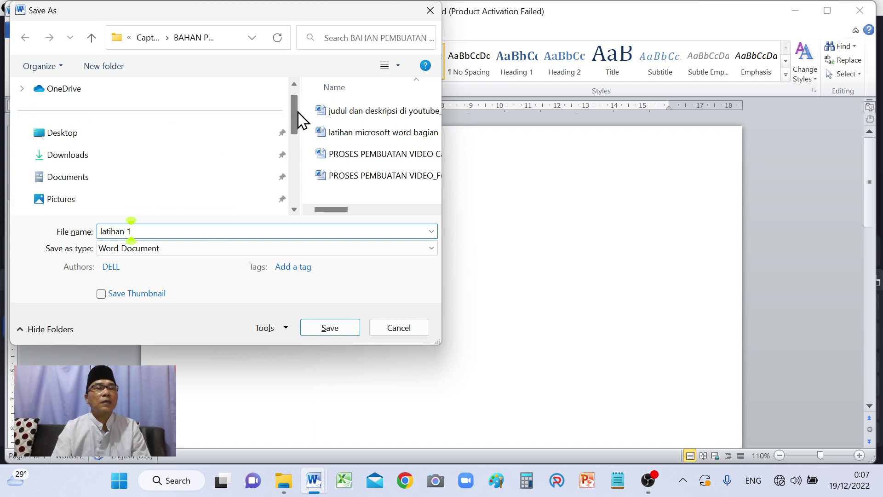
left_click(57, 182)
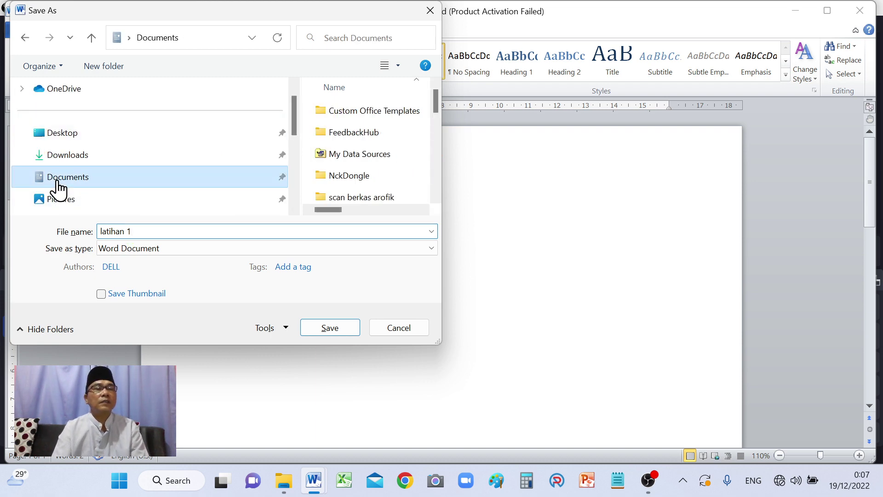
left_click(341, 331)
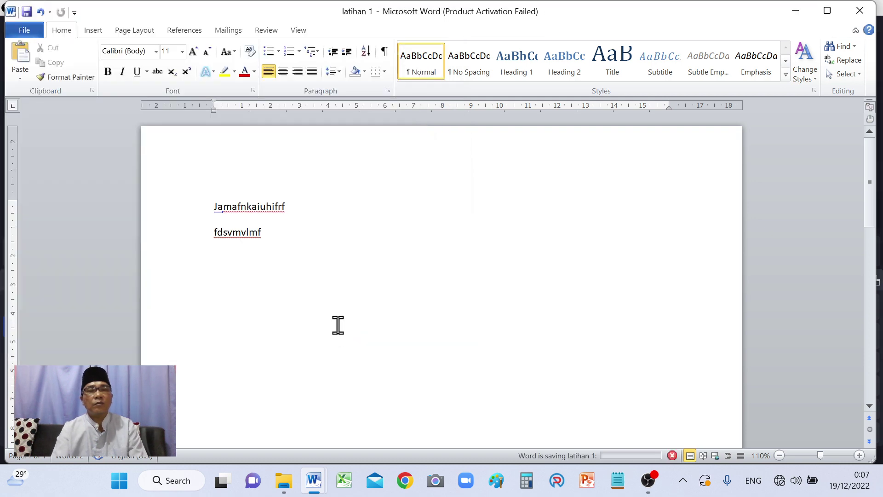
left_click(857, 13)
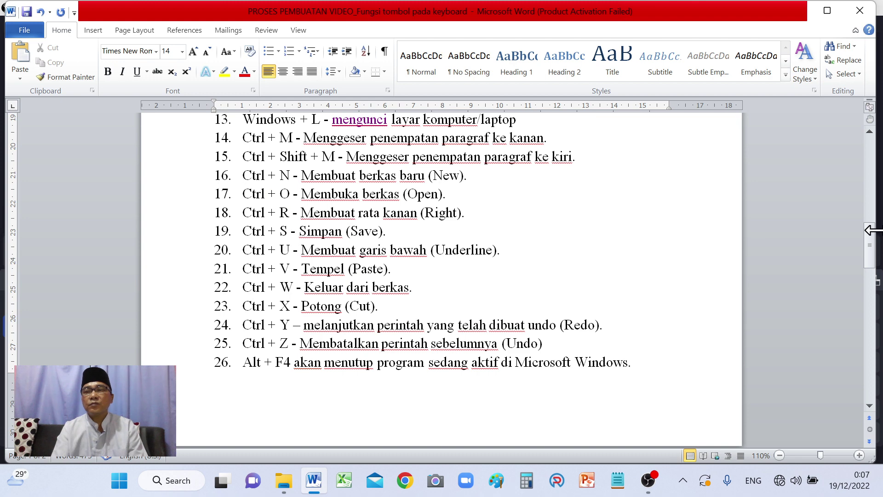
left_click_drag(872, 245, 871, 247)
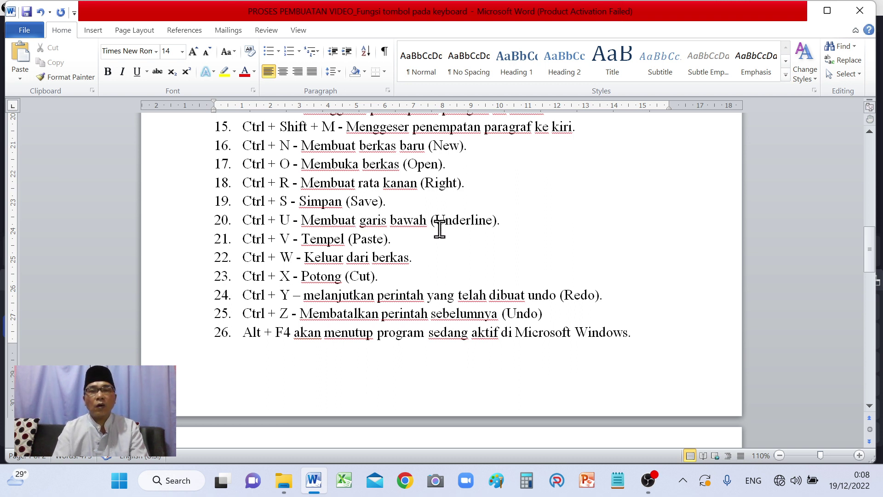
double_click(317, 220)
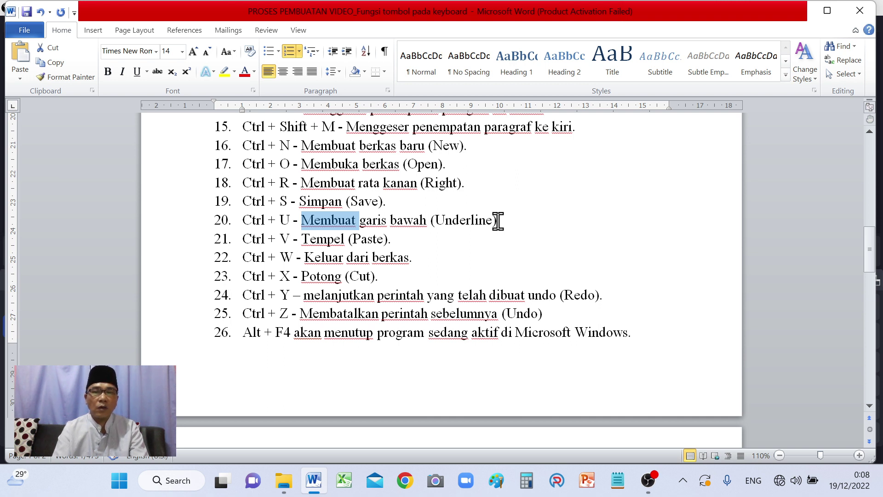
left_click(498, 220, "shift")
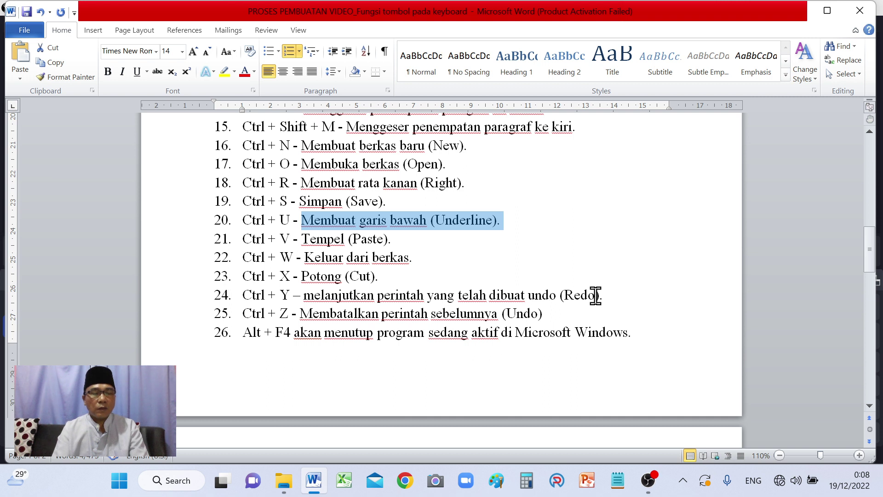
key("ctrl+u")
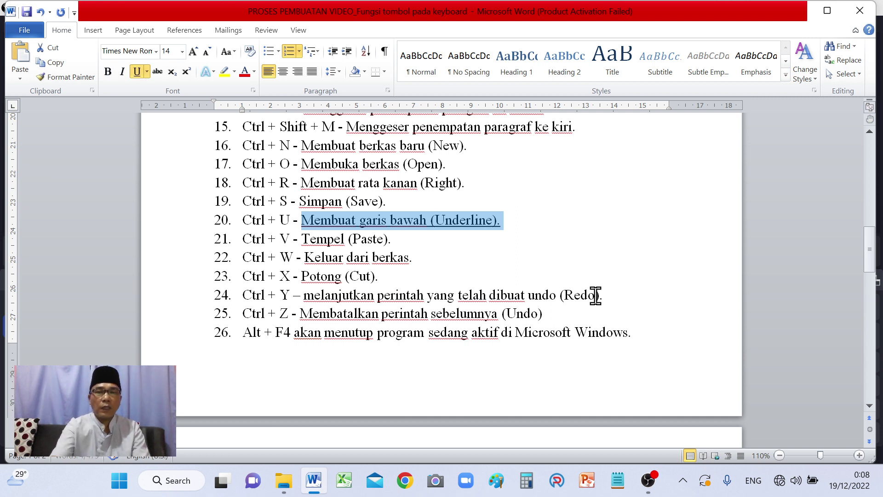
left_click(468, 242)
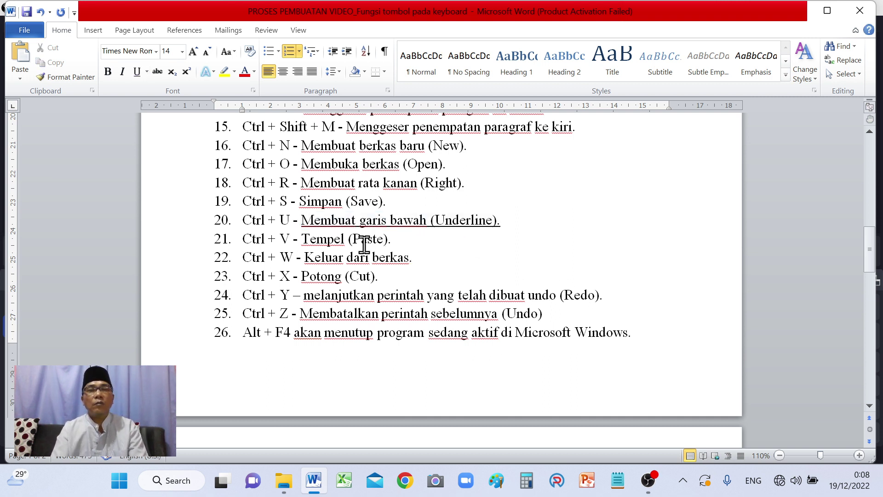
double_click(326, 224)
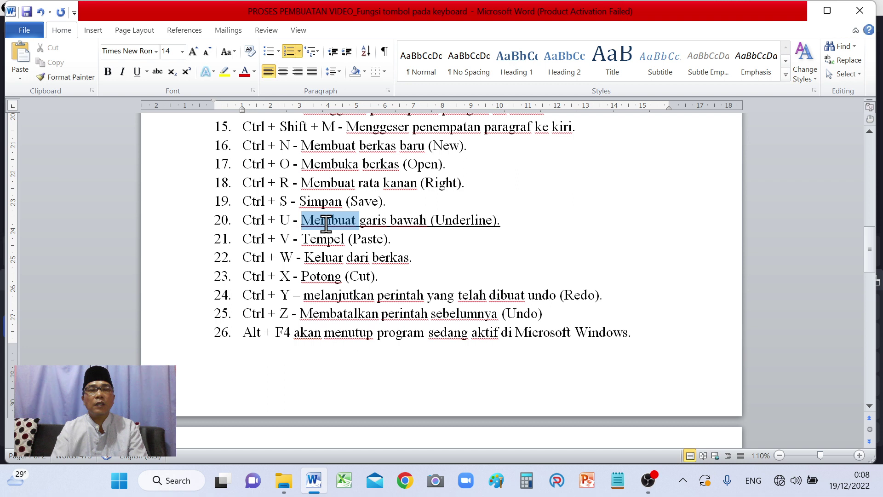
left_click(388, 260, "shift")
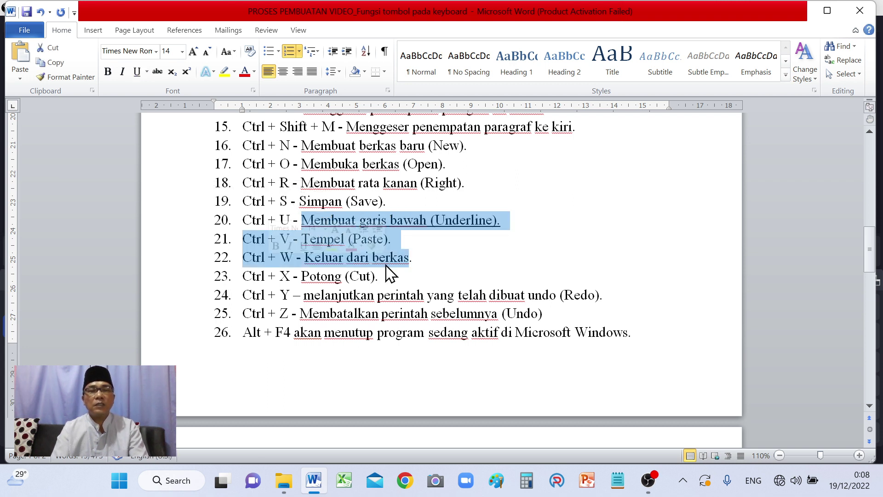
left_click(244, 223)
left_click(417, 268, "shift")
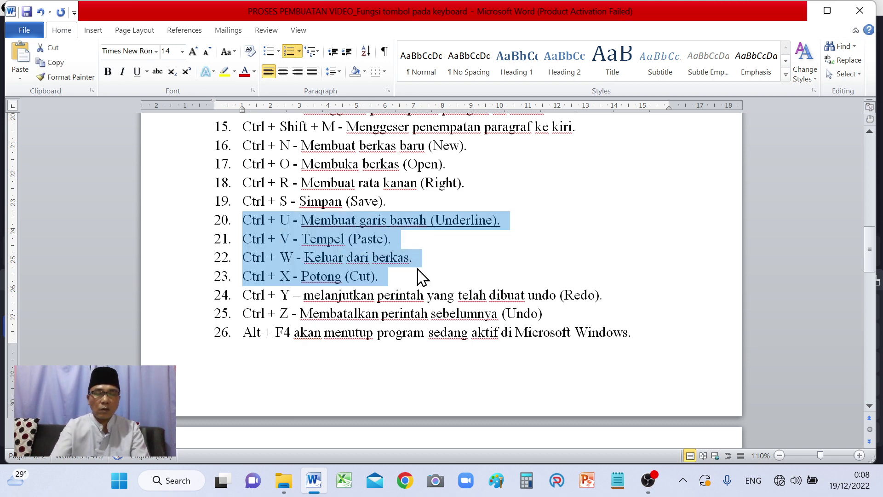
key("ctrl+u")
left_click(562, 263)
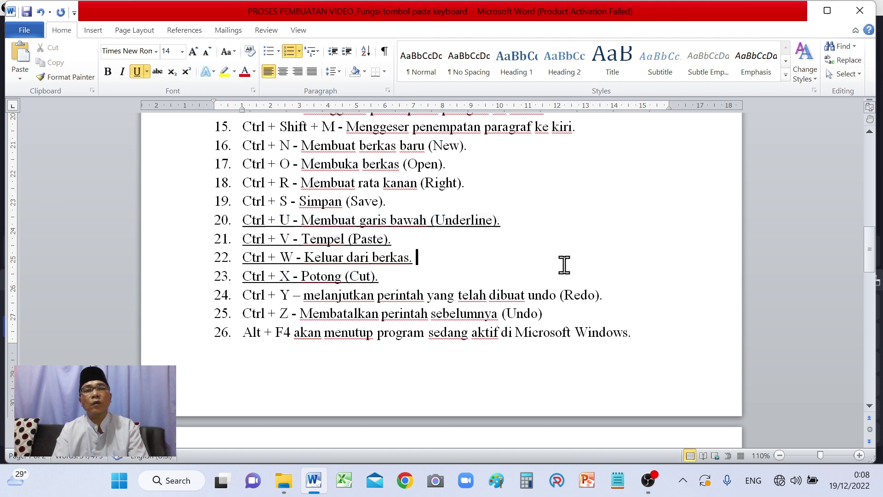
left_click(42, 14)
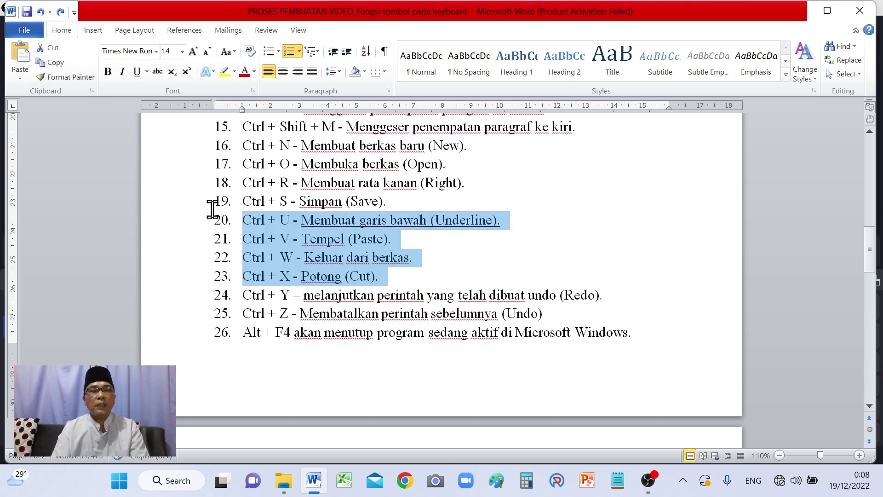
left_click(269, 240)
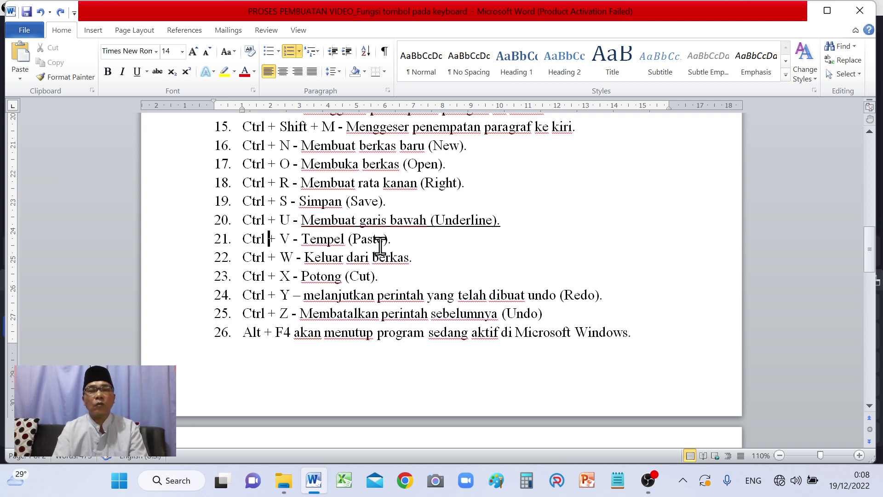
Undo the earlier edits so item 20 loses its underline.
double_click(333, 224)
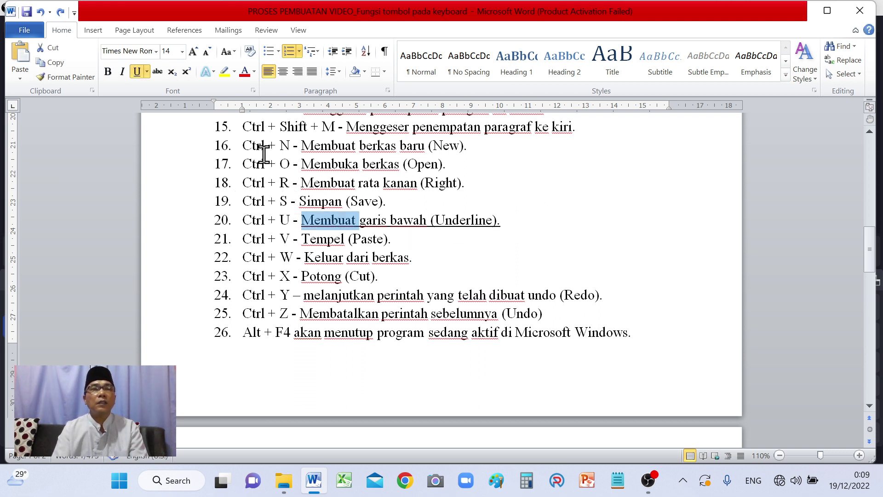
left_click(40, 12)
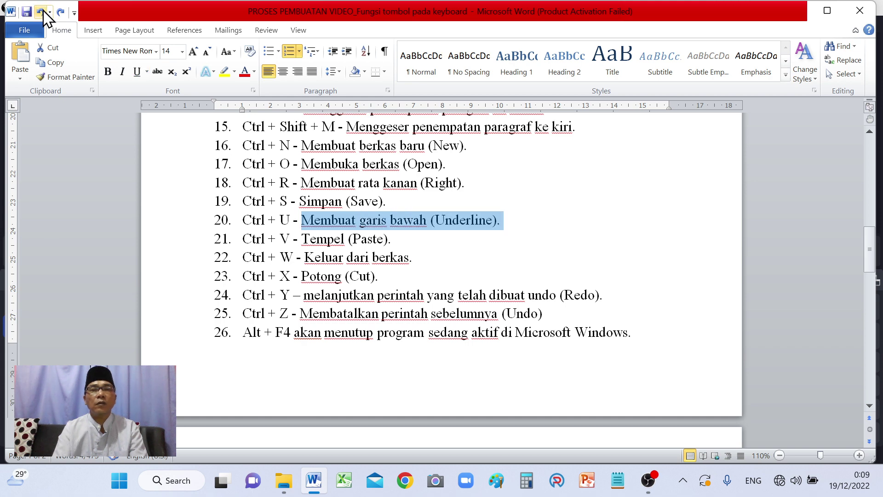
left_click(412, 243)
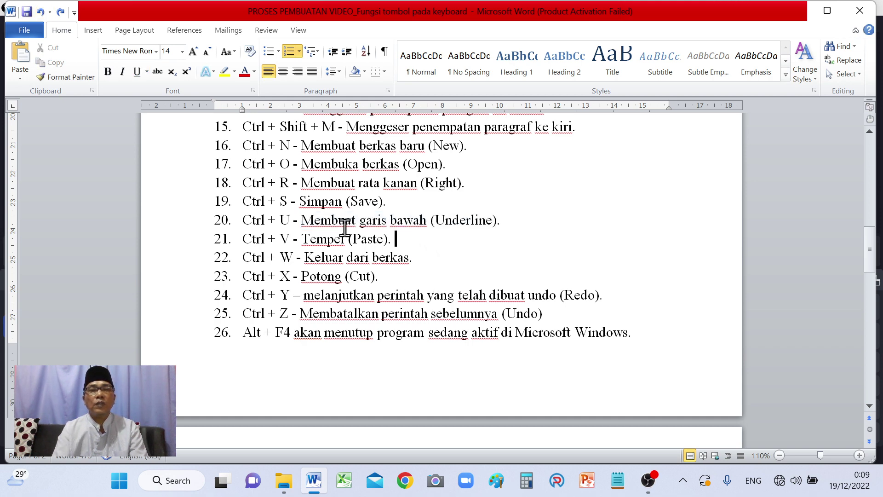
Select item 20's description 'Membuat garis bawah (Underline).', then place the cursor after '(Cut).' in item 23.
double_click(324, 221)
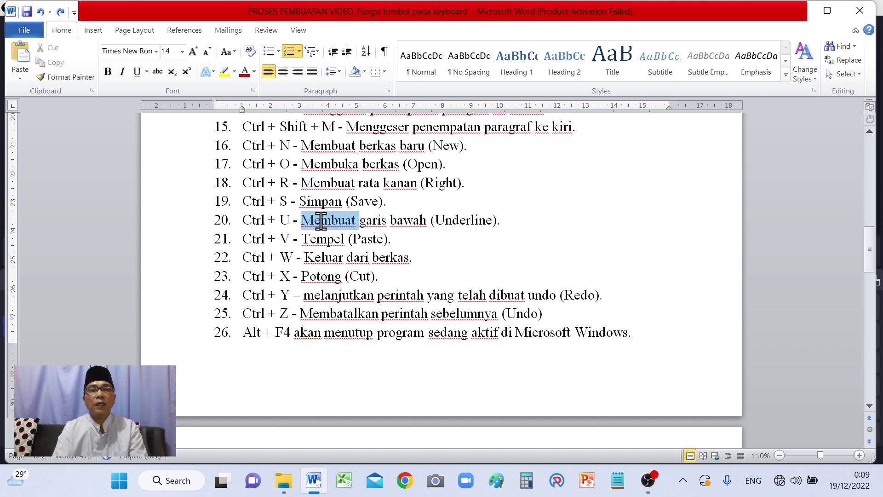
left_click(499, 224, "shift")
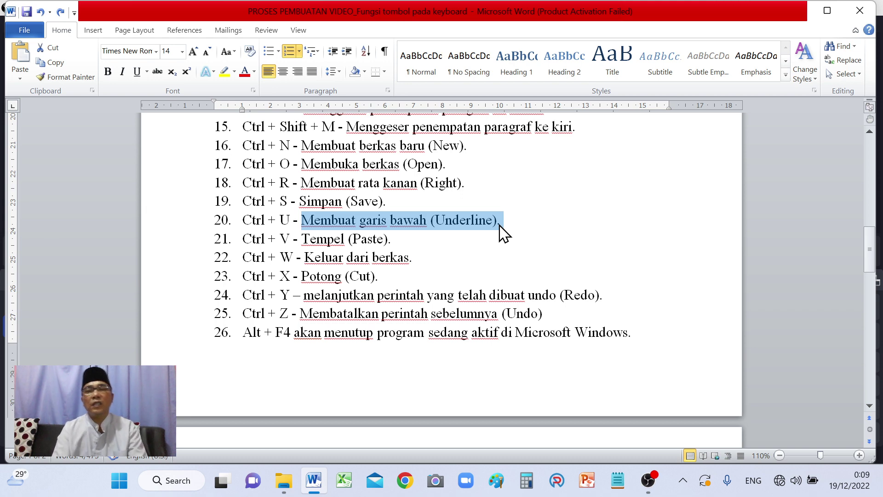
left_click(653, 339)
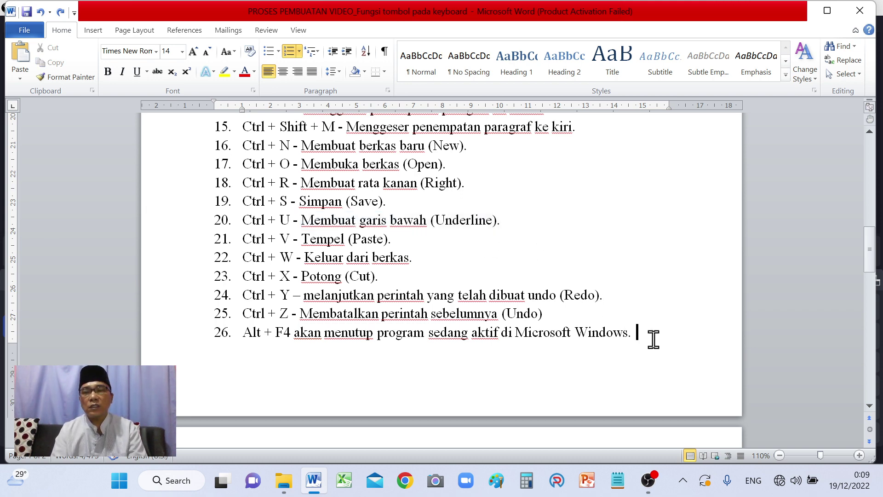
left_click(421, 279)
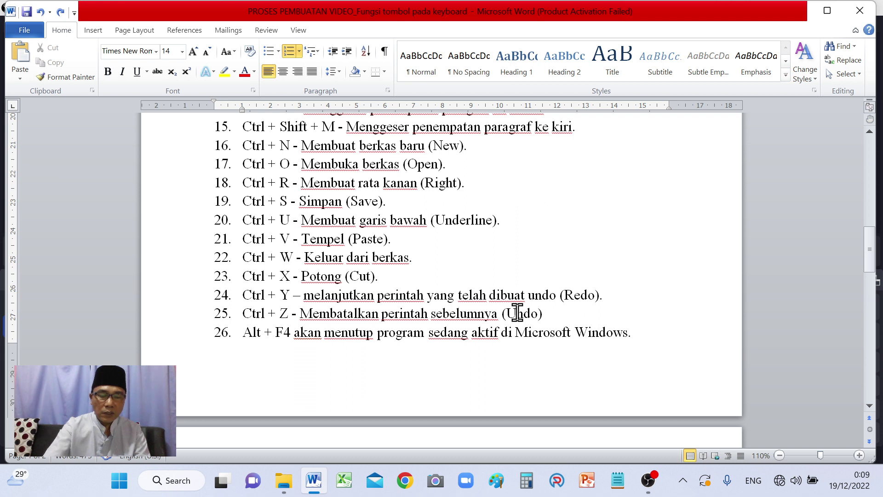
Paste the Underline description after item 21, then undo the paste.
type("Membuat garis bawah (Underline).")
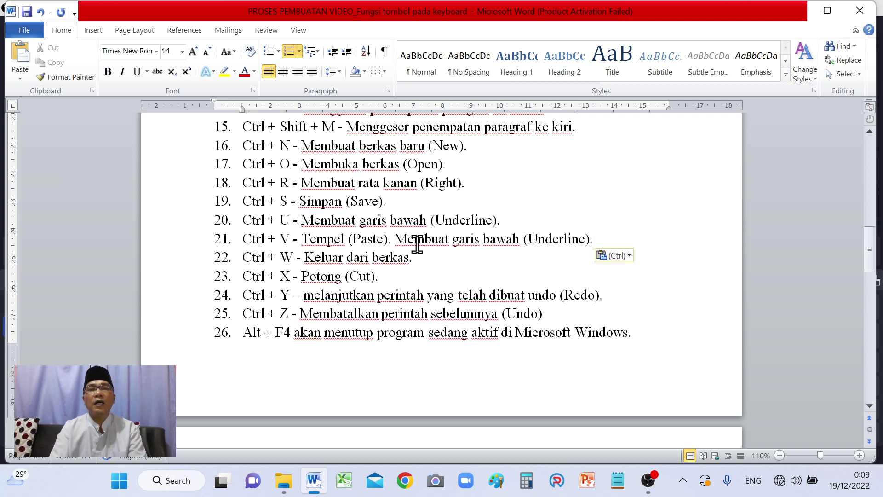
left_click(40, 11)
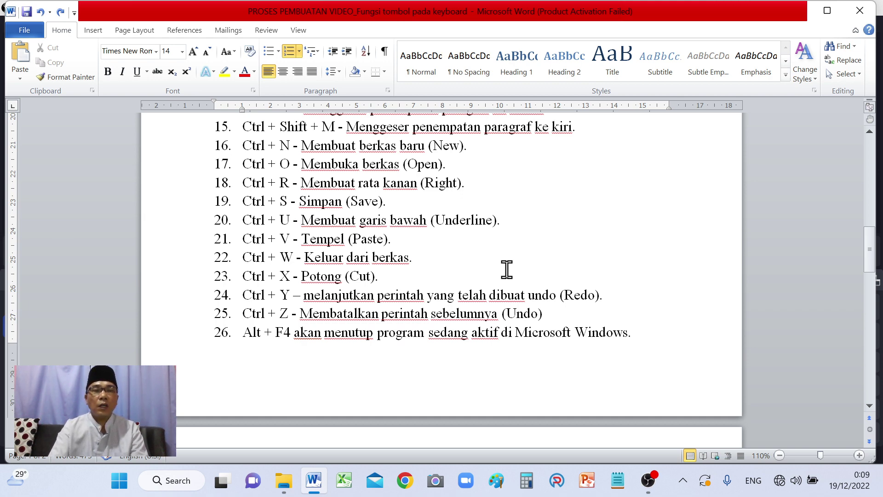
Close the shortcuts document saving changes, then reopen 'PROSES PEMBUATAN VIDEO' from its folder.
key("ctrl+w")
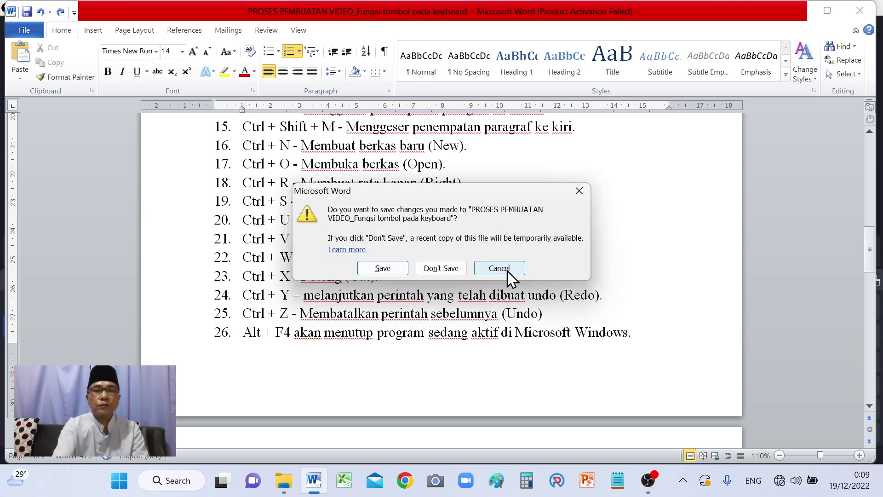
left_click(383, 269)
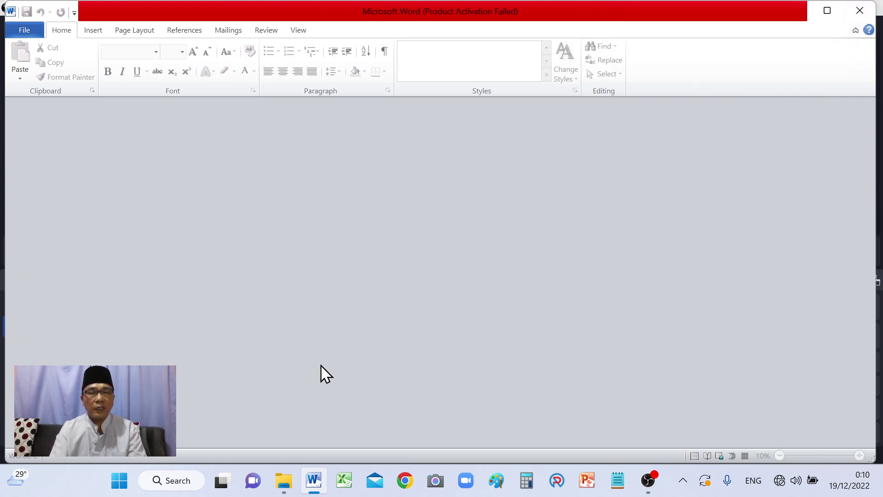
left_click(285, 482)
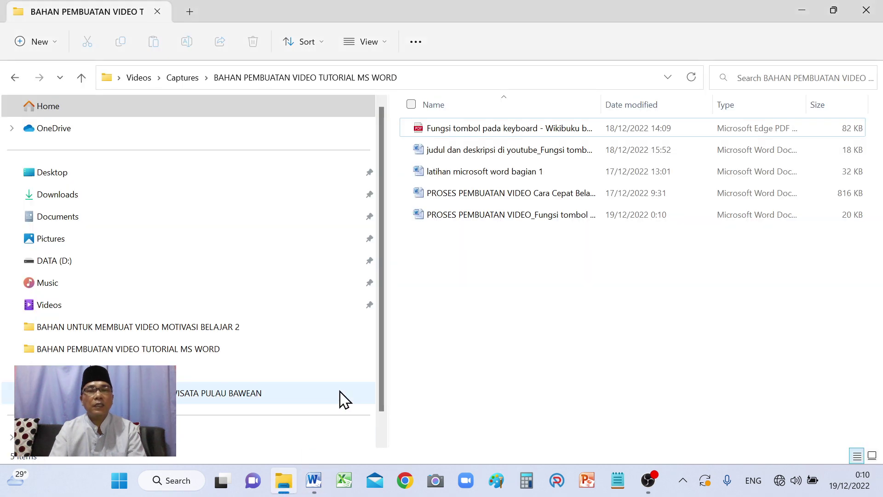
double_click(514, 215)
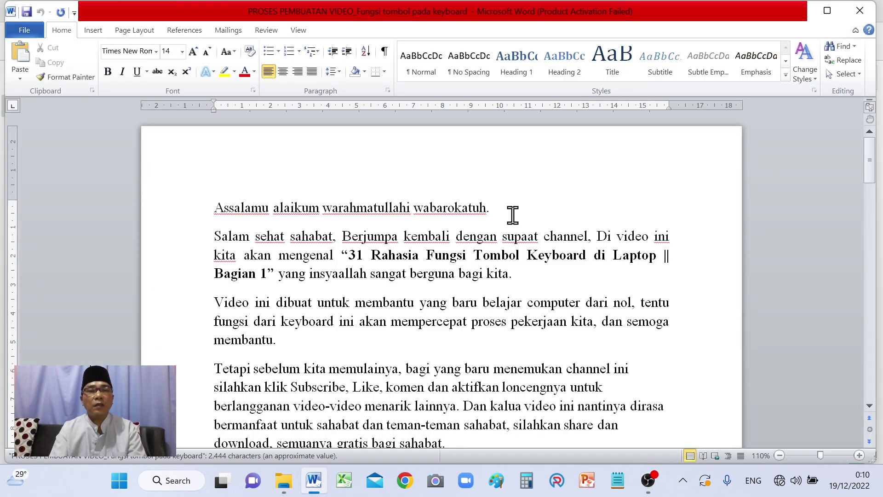
Scroll to items 15–26 and select 'melanjutkan perintah' in item 24.
left_click_drag(870, 171, 879, 248)
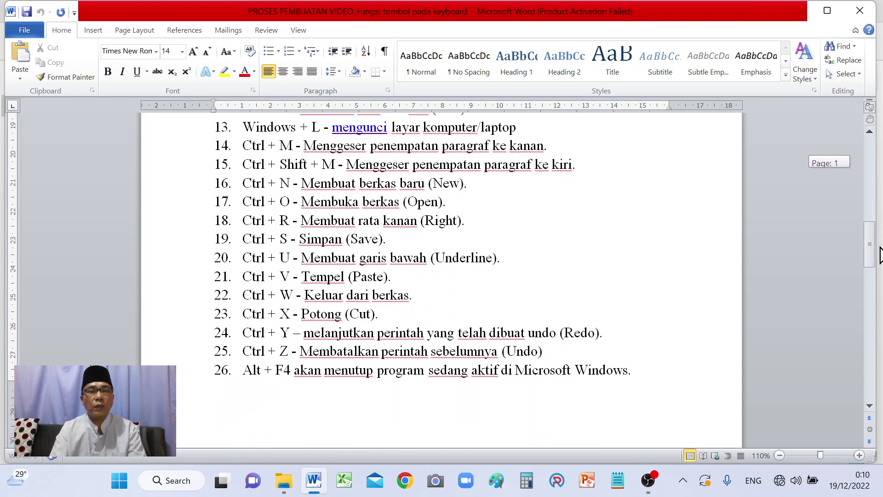
left_click_drag(879, 248, 879, 260)
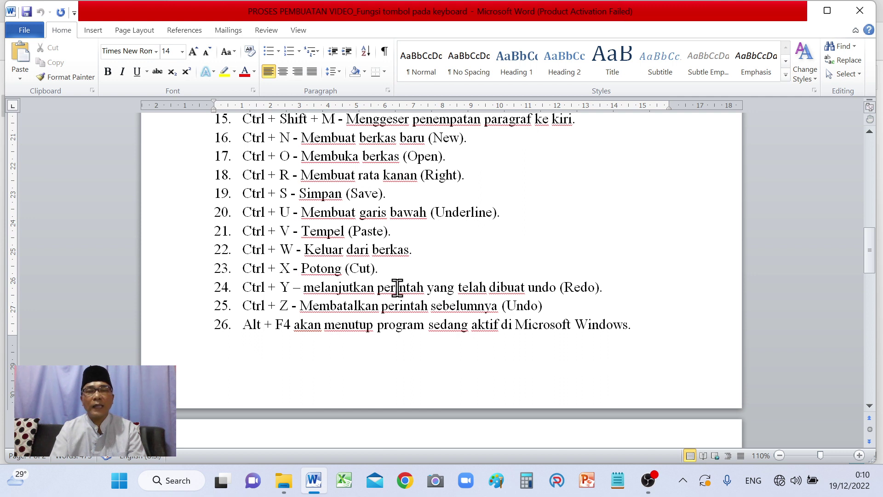
left_click(305, 290)
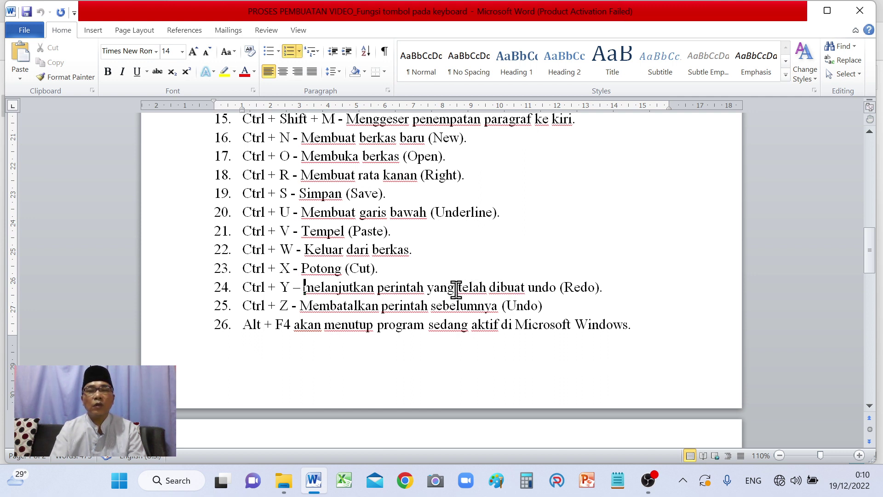
left_click(427, 289, "shift")
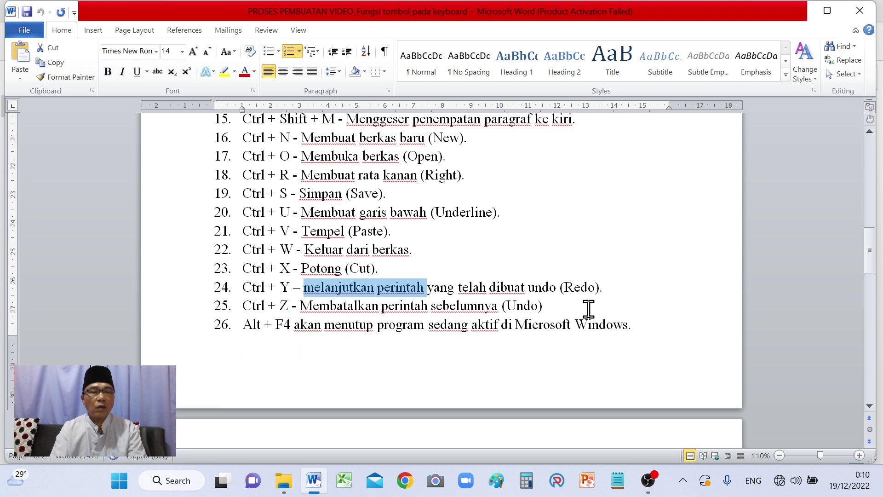
Cut 'melanjutkan perintah' from item 24, paste it after item 21, then undo the paste.
key("Delete")
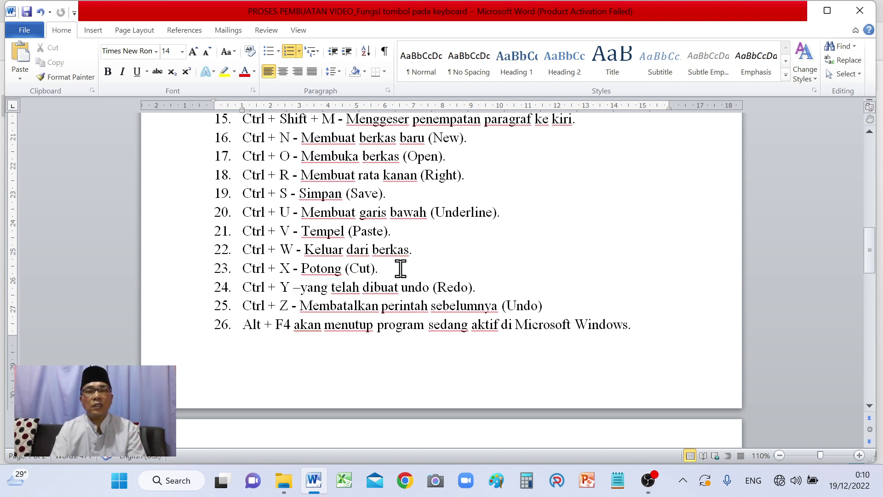
left_click(411, 233)
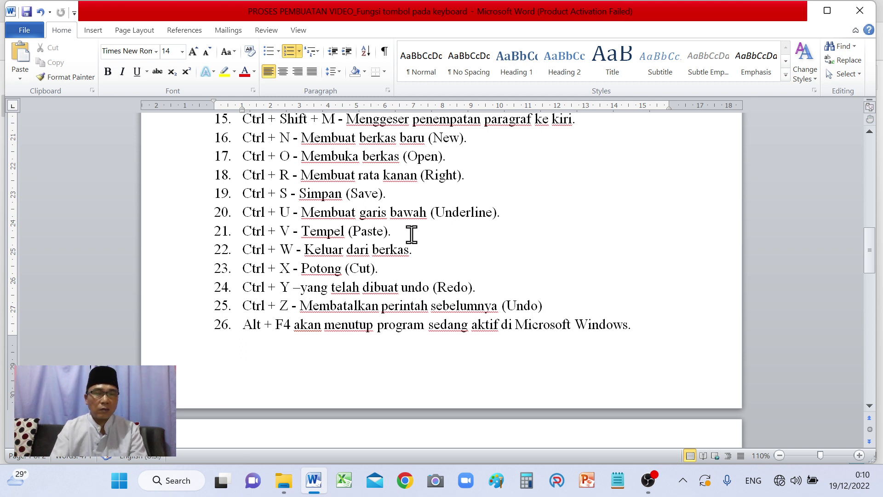
type("melanjutkan perintah")
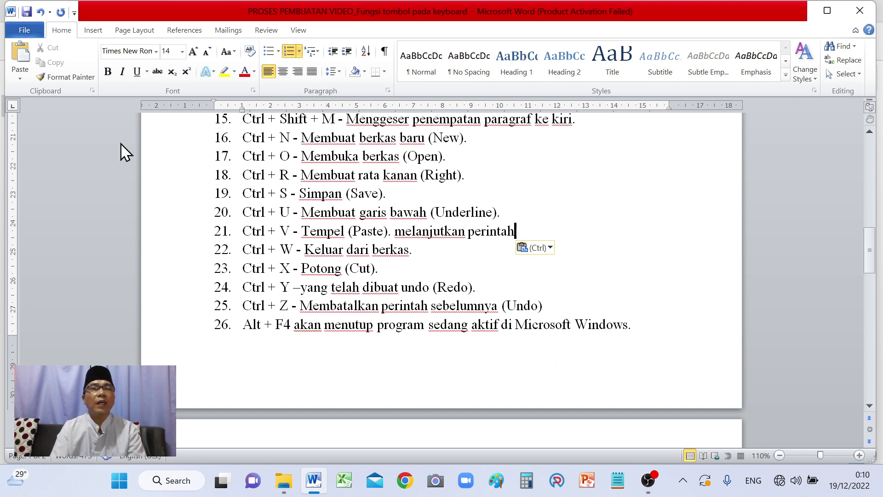
left_click(41, 12)
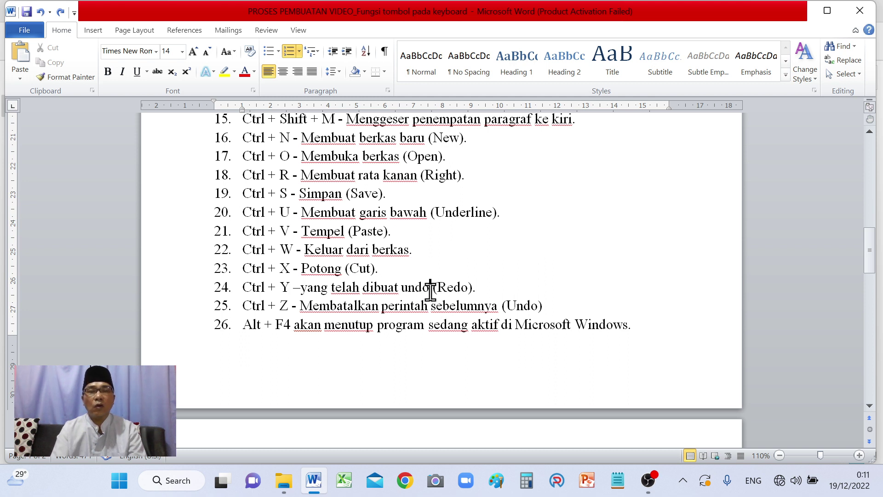
Break item 24 after 'dibuat' so 'undo (Redo).' becomes item 25.
left_click(430, 287)
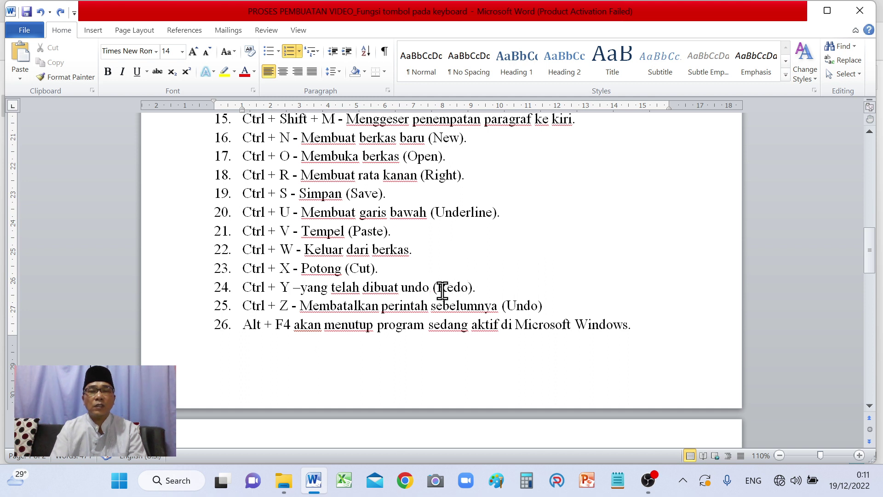
left_click(401, 288)
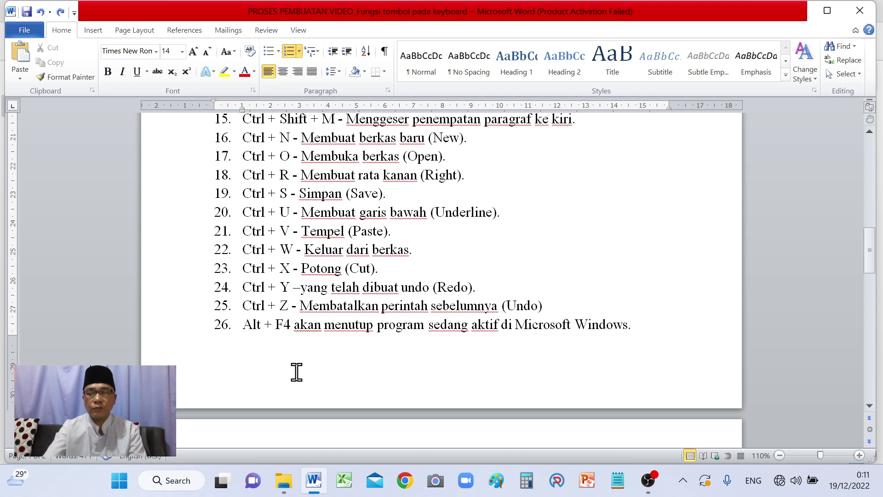
key("Return")
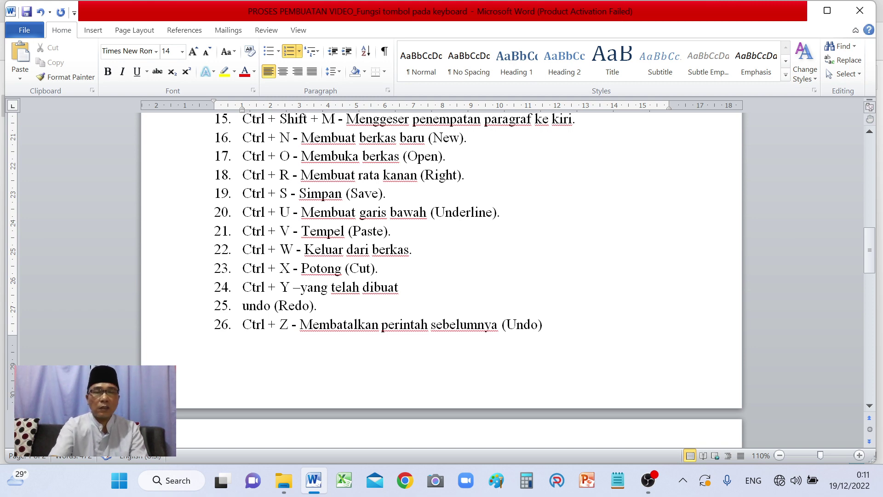
Insert three empty list items before 'undo (Redo).', then undo all three.
key("Return")
key("ctrl+Return")
key("Return")
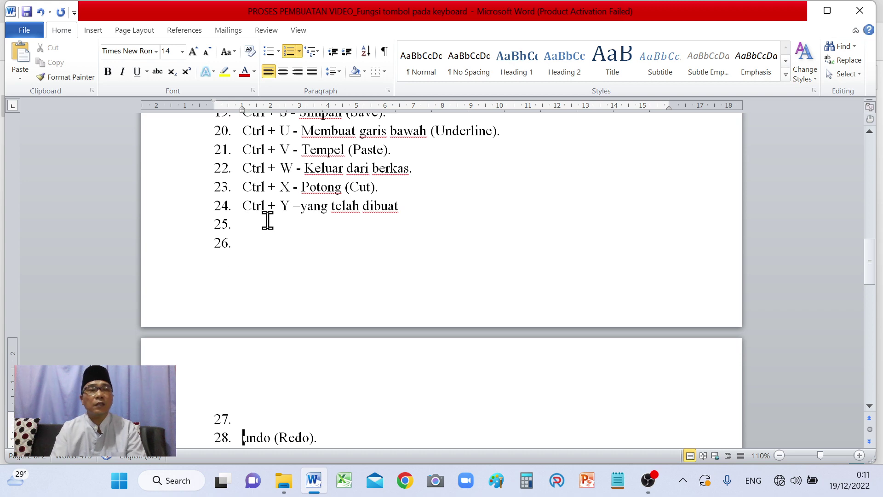
left_click(41, 12)
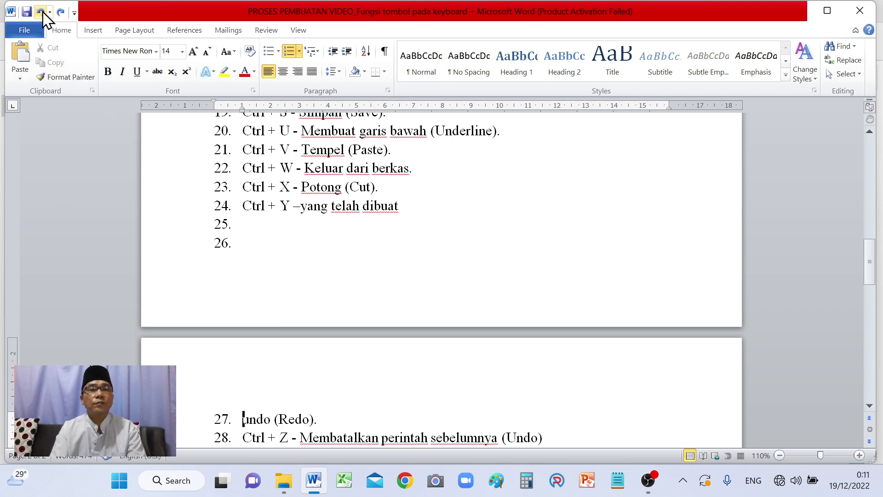
left_click(41, 12)
left_click(41, 12)
Restore item 24 as 'Ctrl + Y –yang telah dibuat undo (Redo).' and show the ribbon KeyTips.
left_click(41, 12)
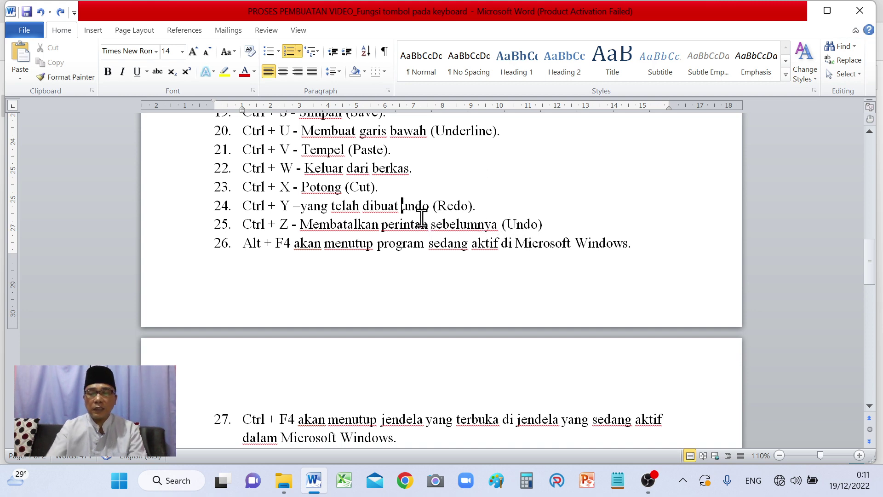
key("Return")
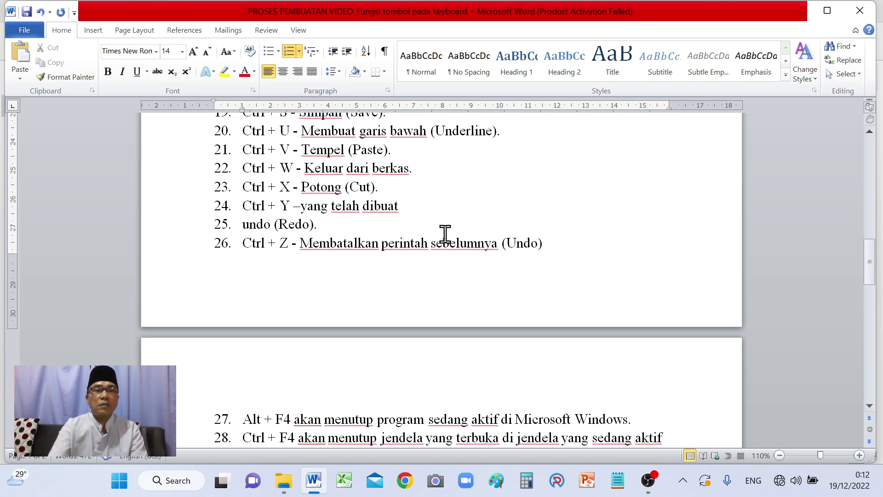
key("BackSpace")
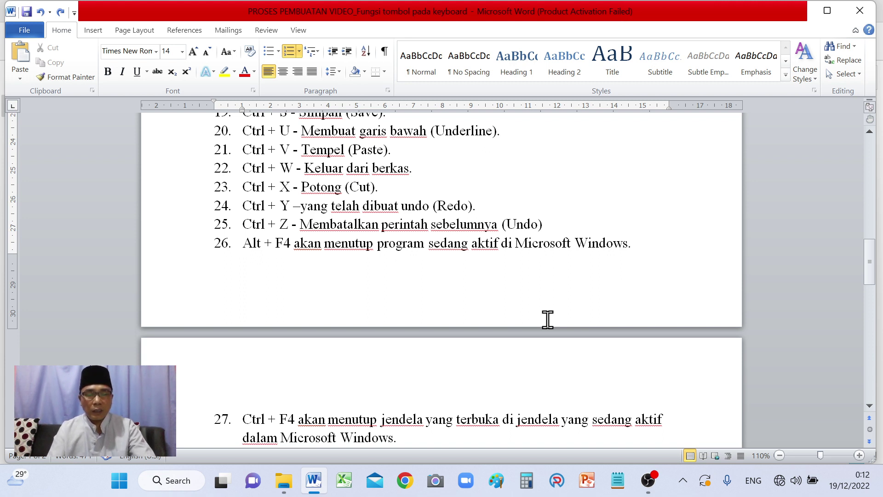
key("alt")
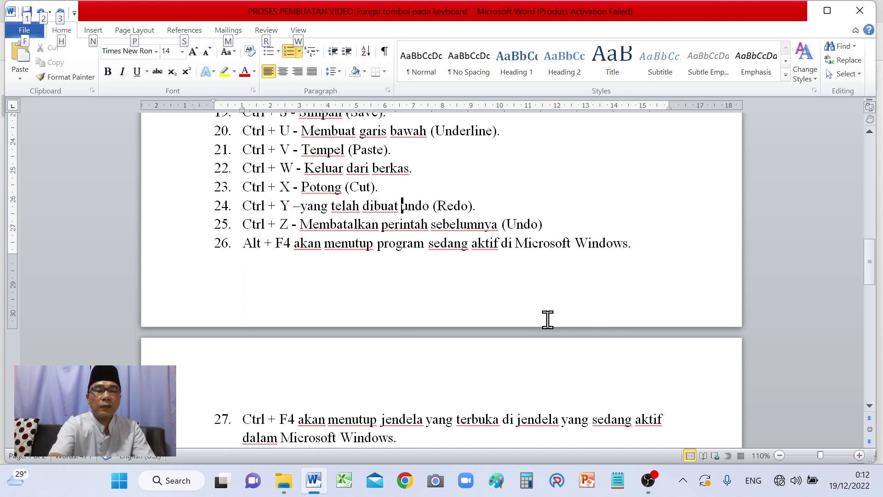
Demonstrate Alt+F4 by closing Word until it asks to save the shortcuts document.
key("alt+F4")
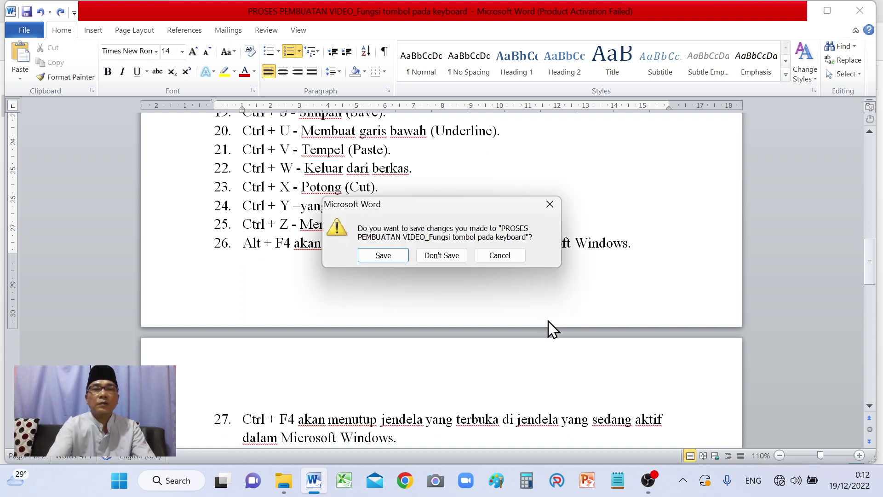
Save the changes and reopen 'PROSES PEMBUATAN VIDEO_Fungsi tombol pada keyboard' from File Explorer.
left_click(384, 256)
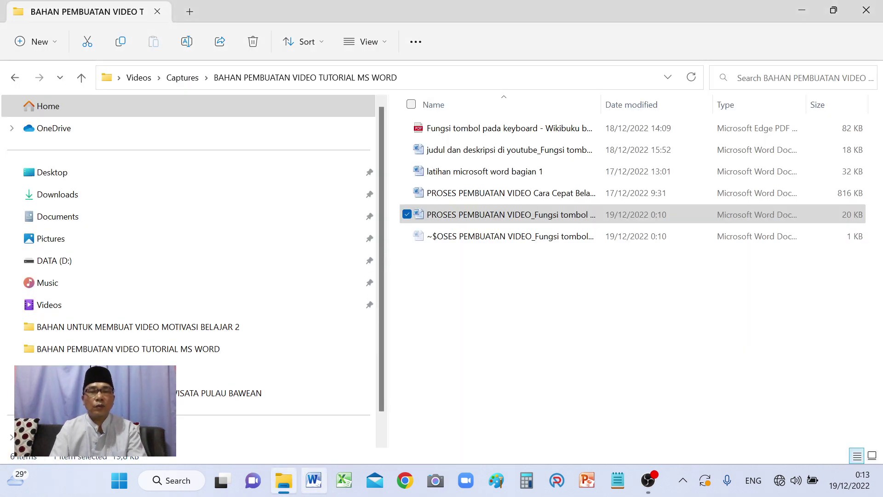
double_click(495, 223)
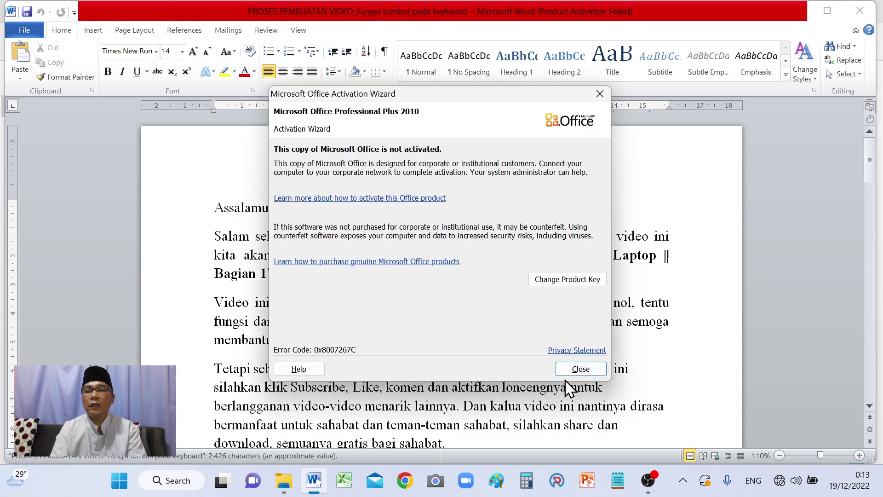
Dismiss the Office activation notice and scroll down to item 27, Ctrl + F4.
left_click(578, 369)
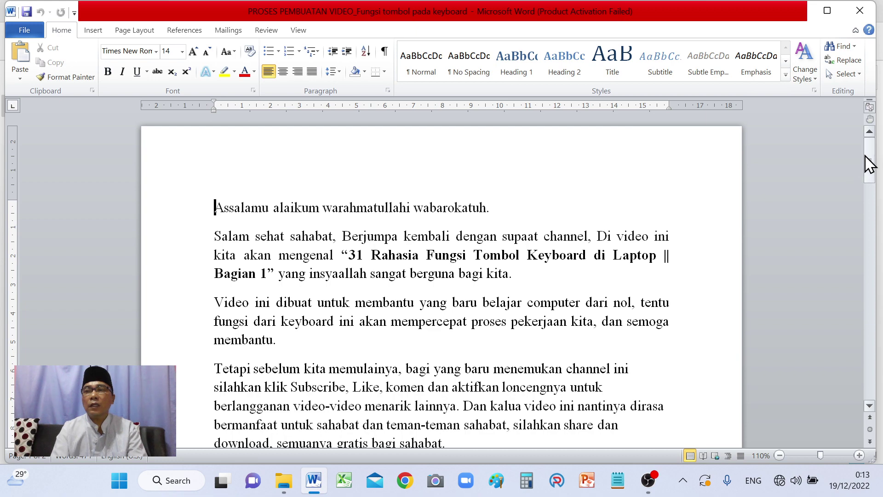
left_click_drag(872, 171, 881, 300)
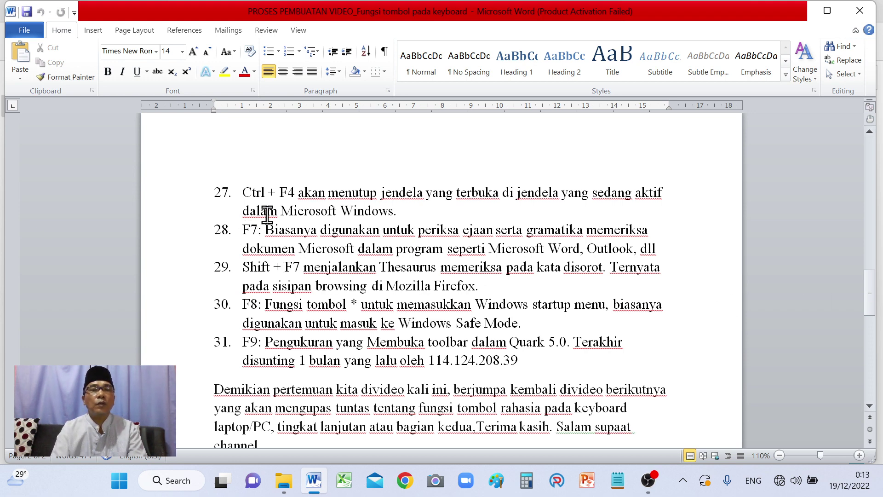
double_click(250, 193)
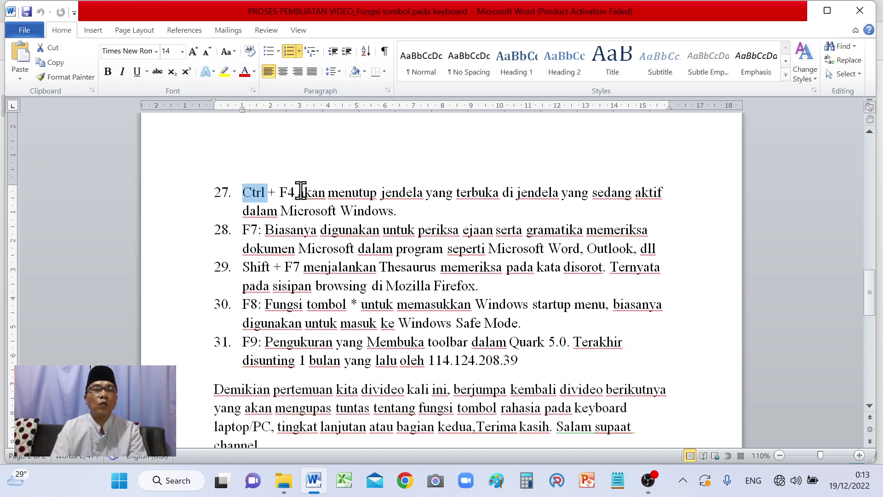
left_click(301, 190)
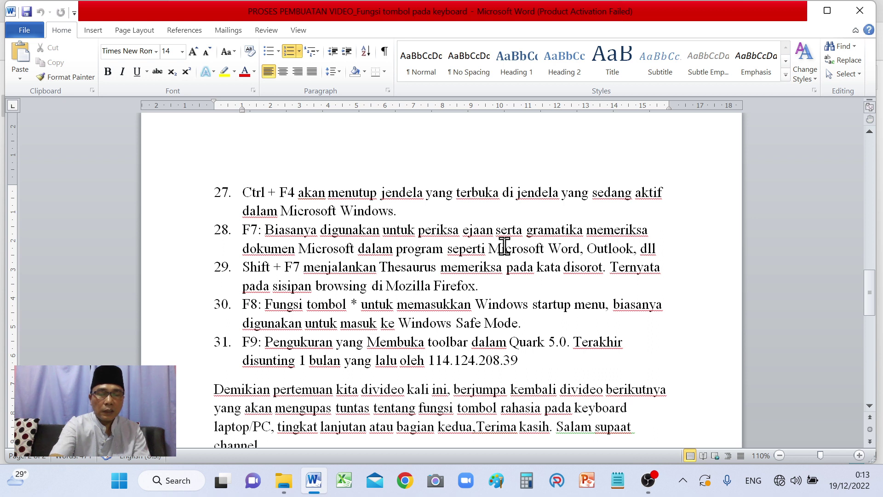
Close only the document with Ctrl+F4, then reopen it from File Explorer.
key("ctrl+F4")
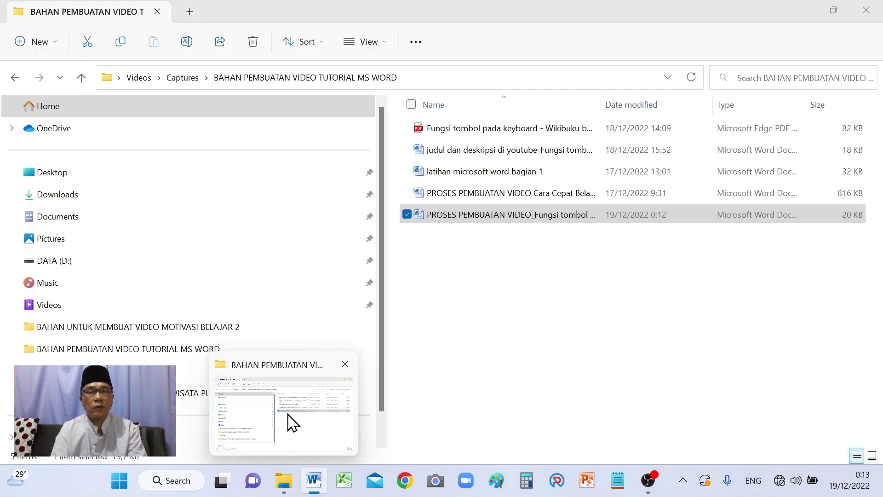
left_click(288, 414)
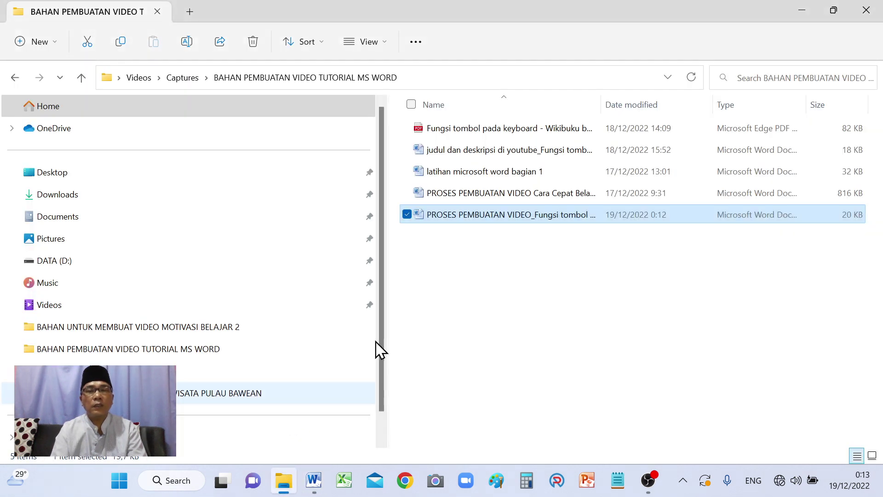
double_click(453, 216)
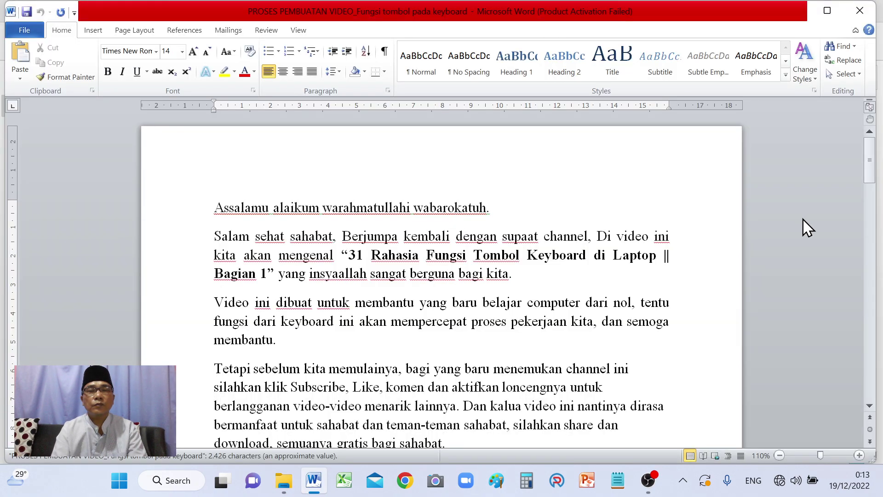
Scroll to item 28 and start the F7 spelling and grammar check.
left_click_drag(870, 175, 881, 299)
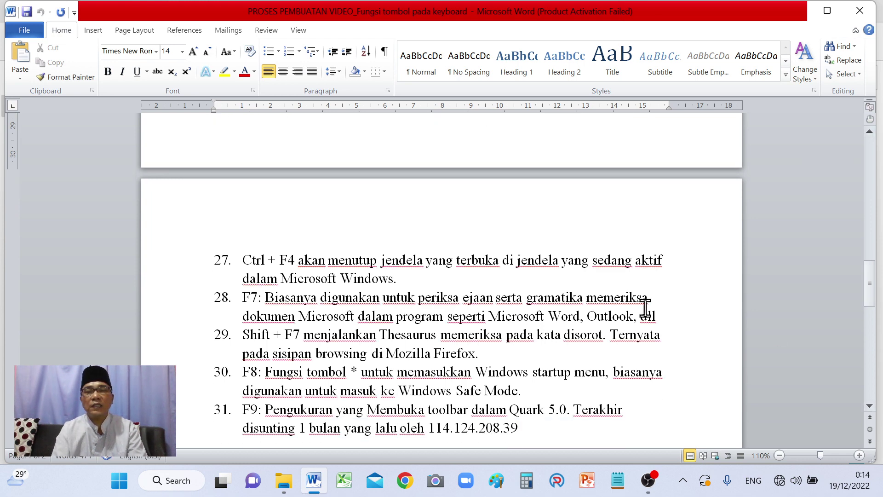
double_click(465, 298)
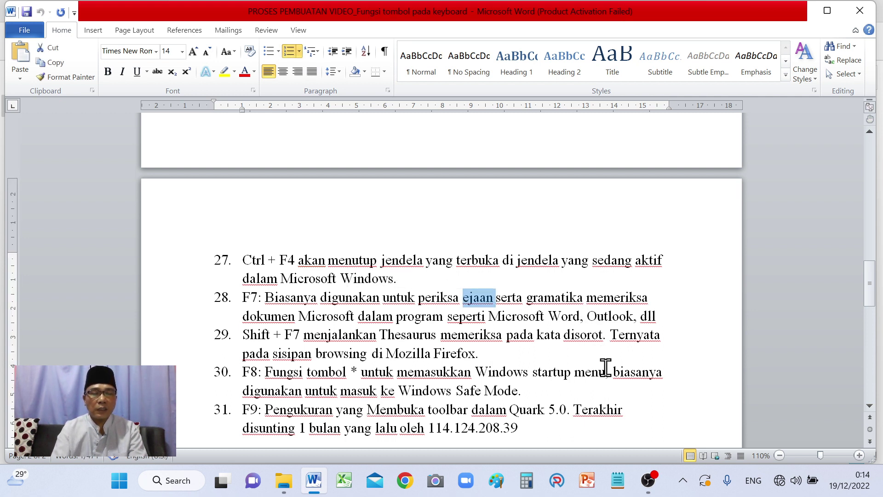
key("F7")
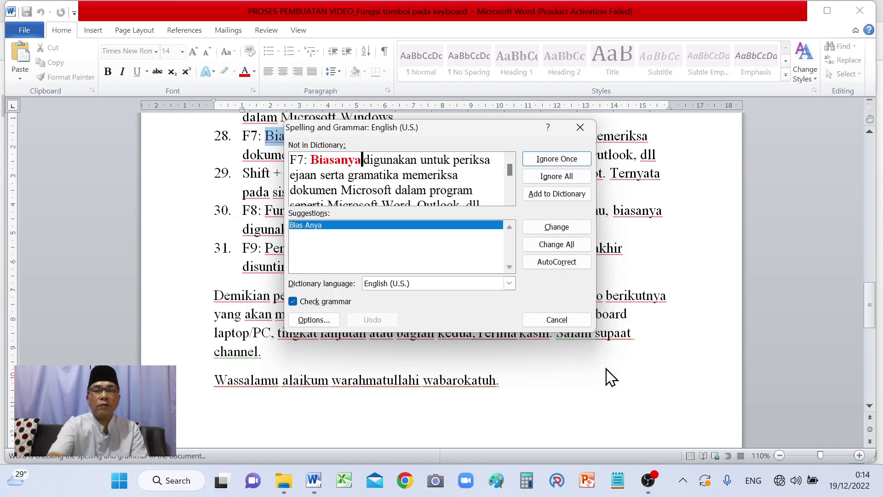
Retype the last letter of 'Biasanya', then cancel the spelling check.
left_click(362, 160)
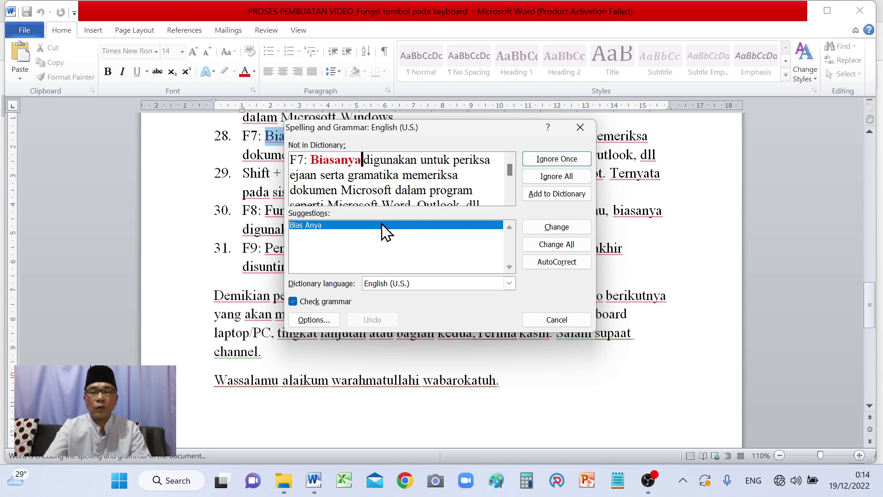
key("BackSpace")
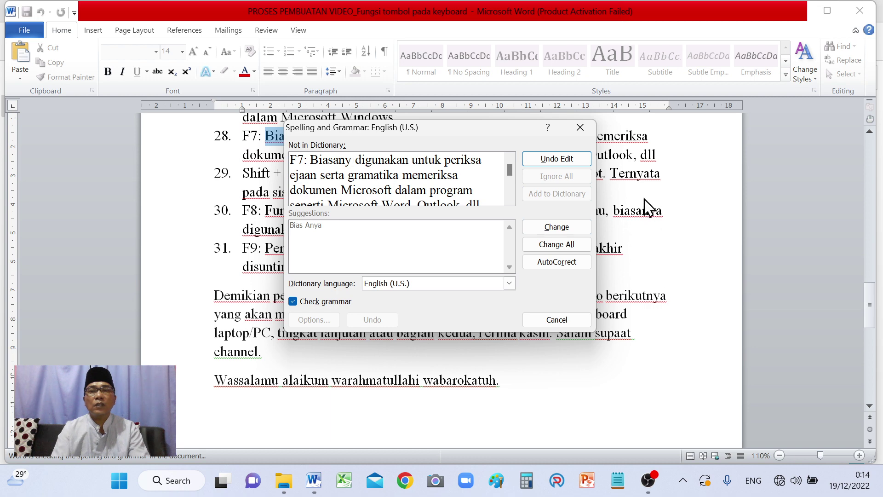
type("a")
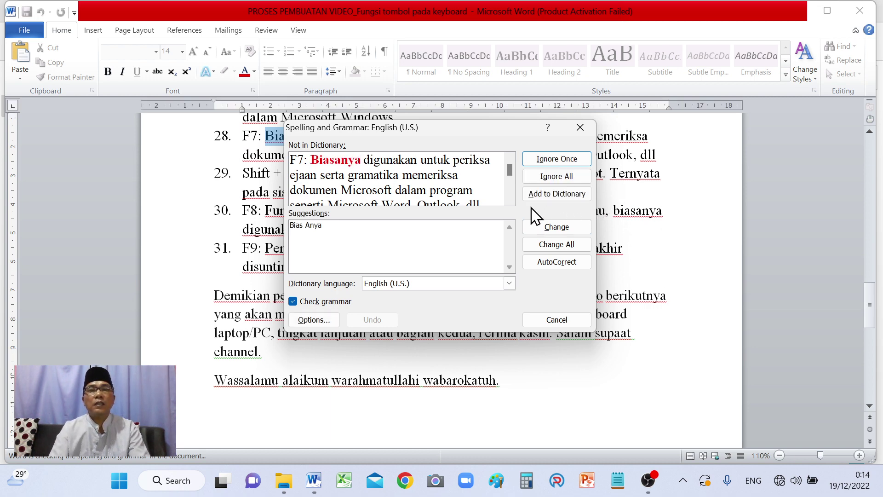
left_click(580, 127)
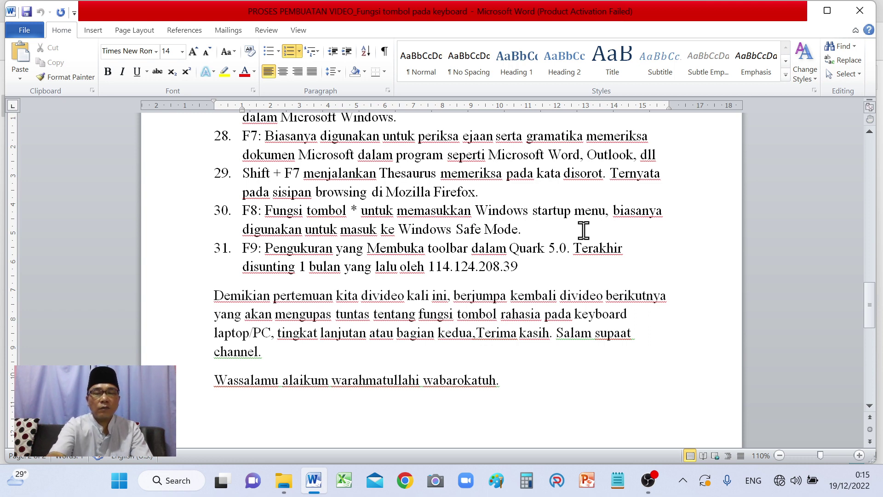
key("shift+F7")
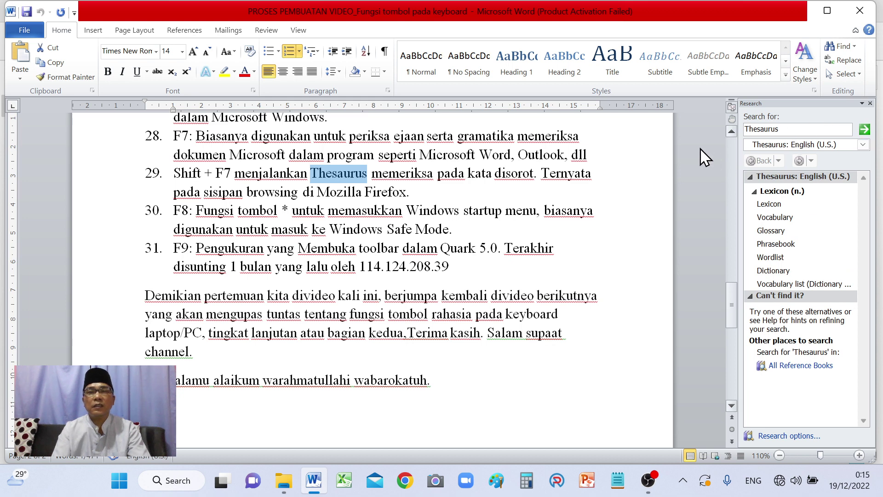
left_click(870, 103)
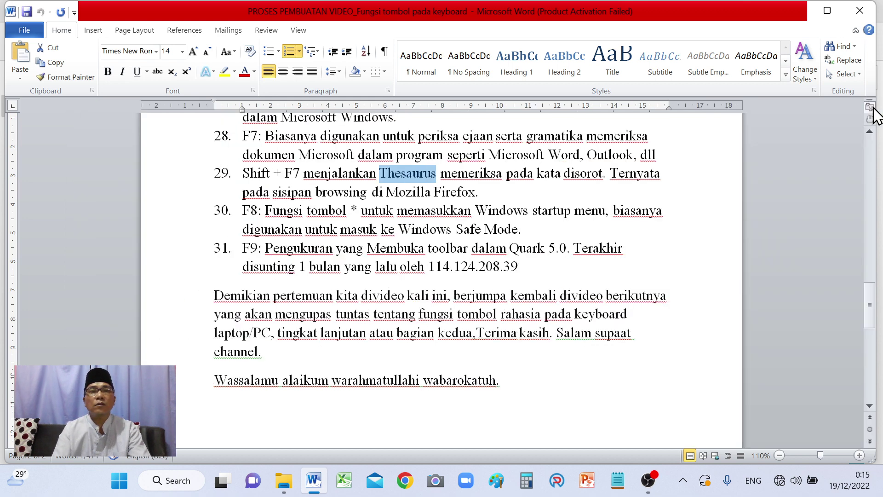
left_click(256, 212)
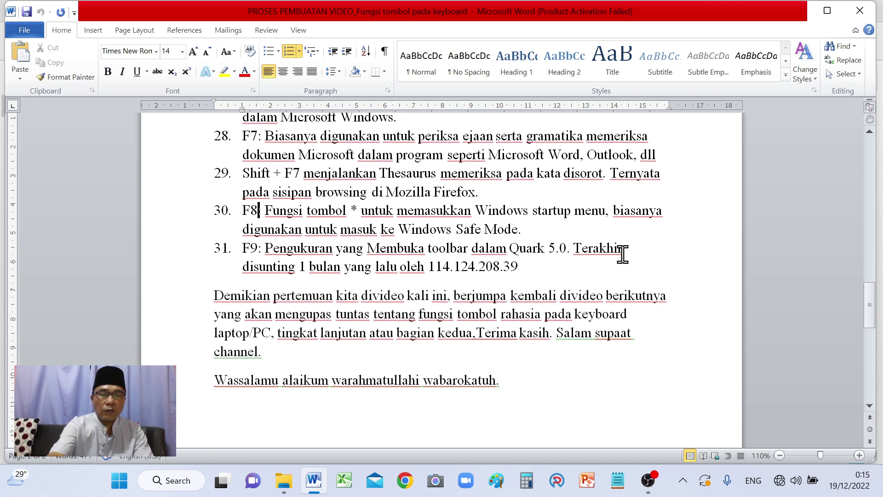
Show and dismiss the Win+P projection options, then open Windows Search with Win+S.
key("super+p")
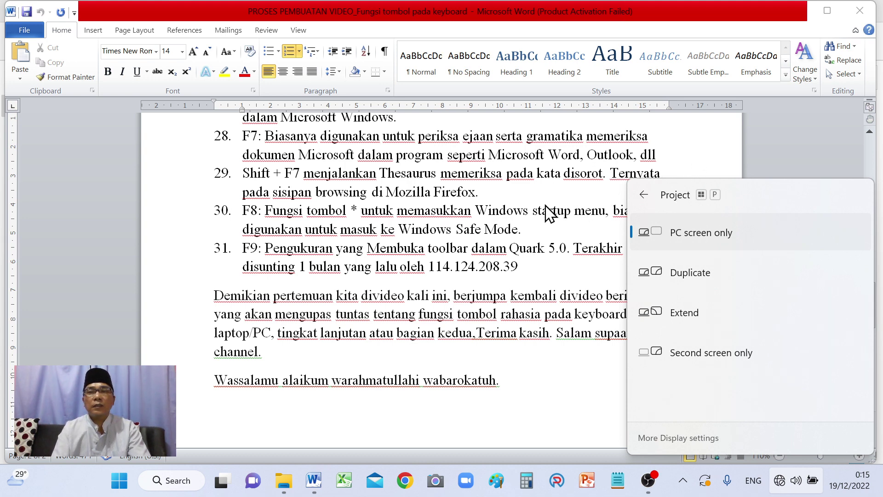
left_click(440, 366)
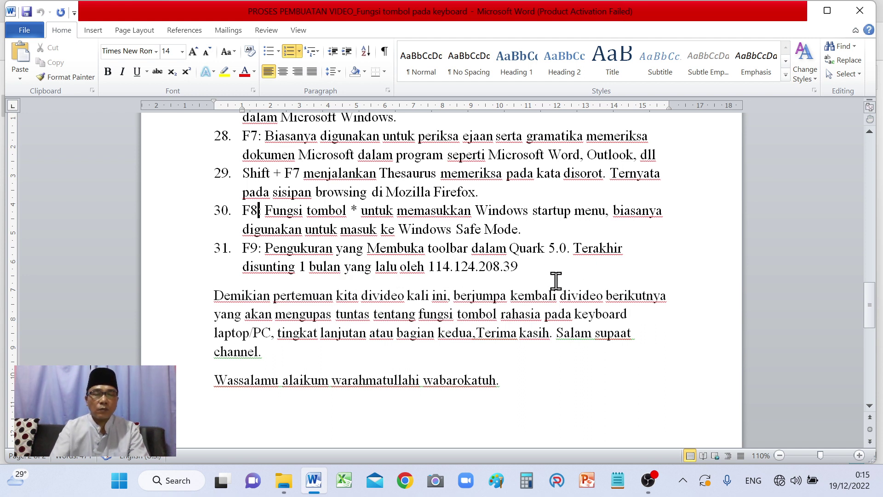
key("super+s")
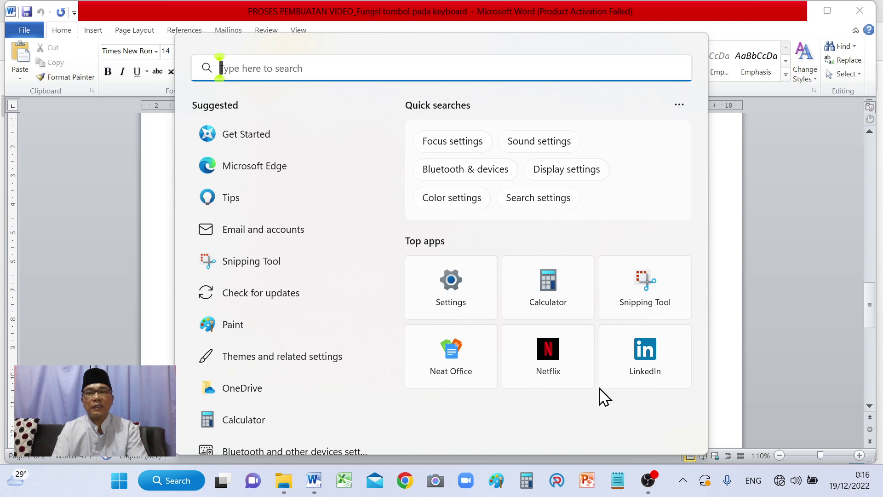
Close the search panel, reopen it from the taskbar, and close it again.
left_click(760, 315)
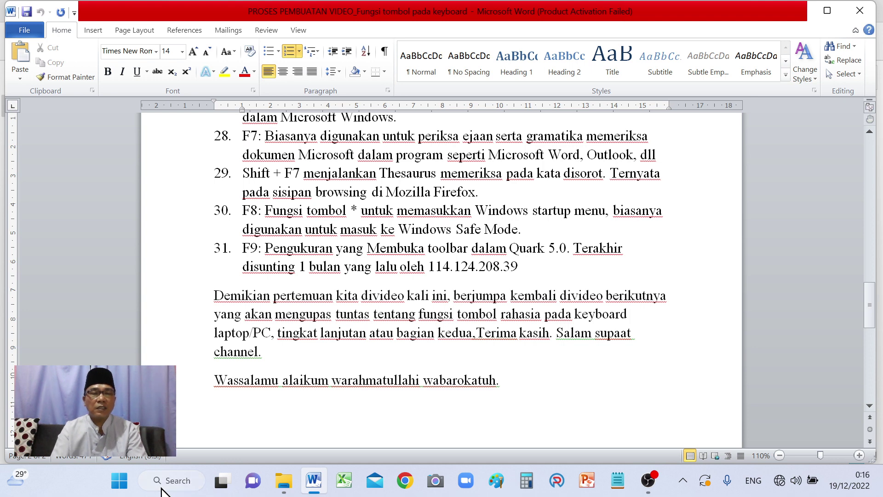
left_click(161, 488)
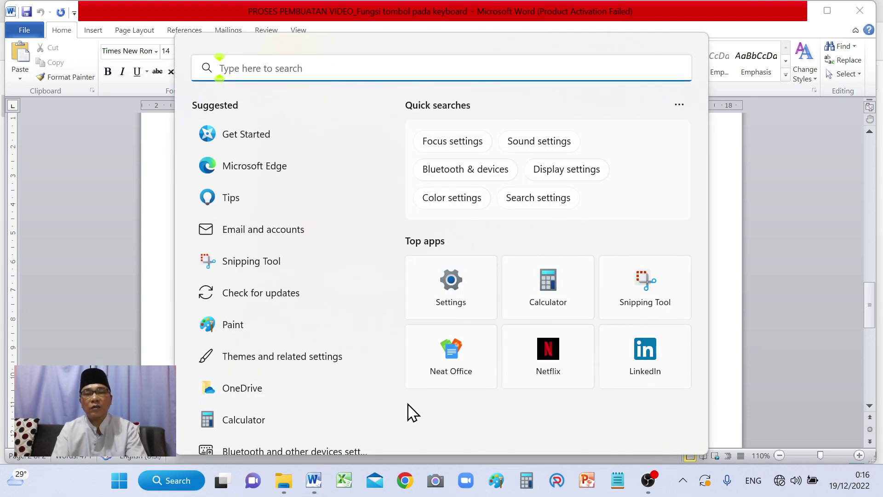
left_click(793, 173)
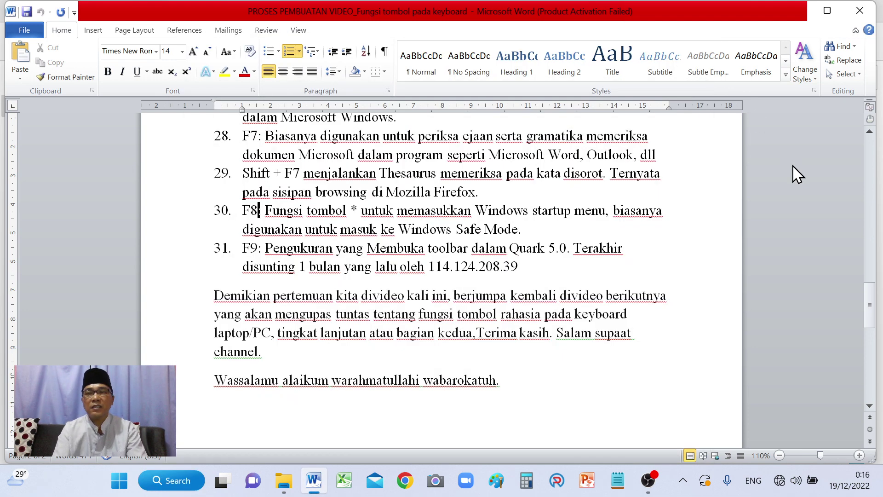